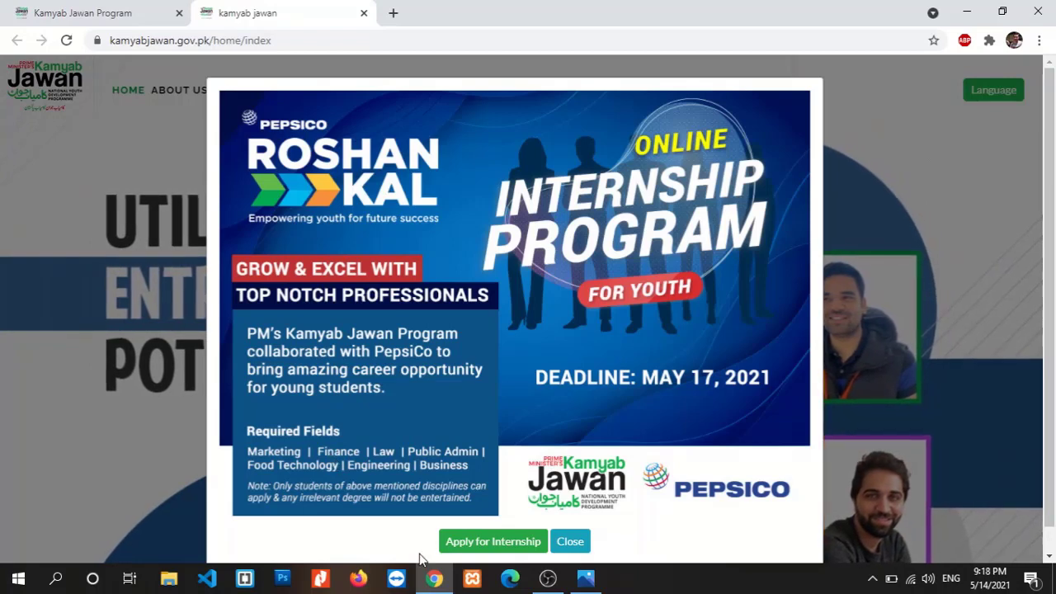
Open the empty Internship Application Form in a single tab and scroll through its sections
click(497, 546)
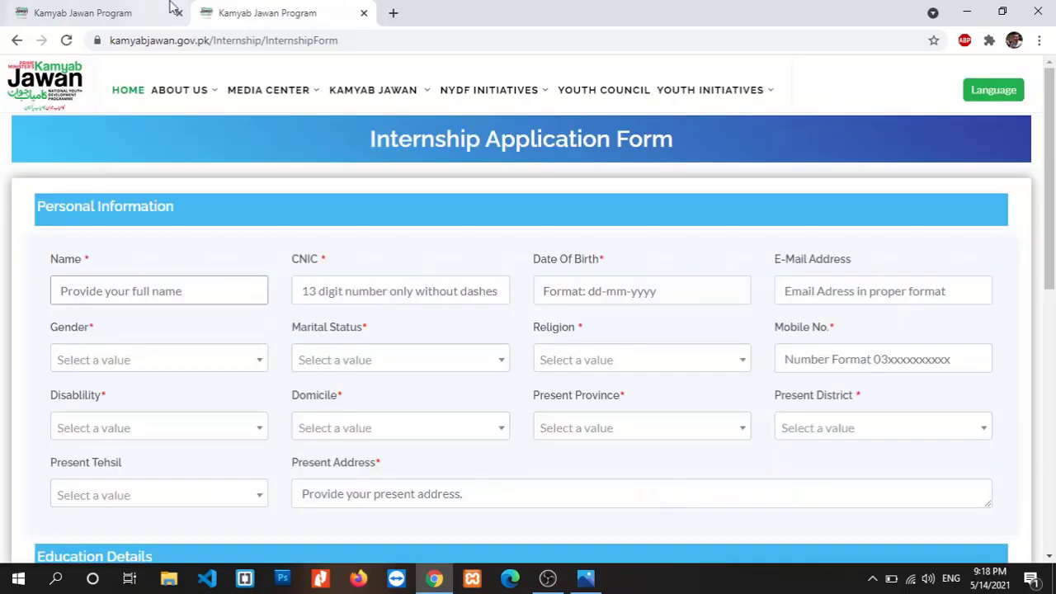
key(ctrl+w)
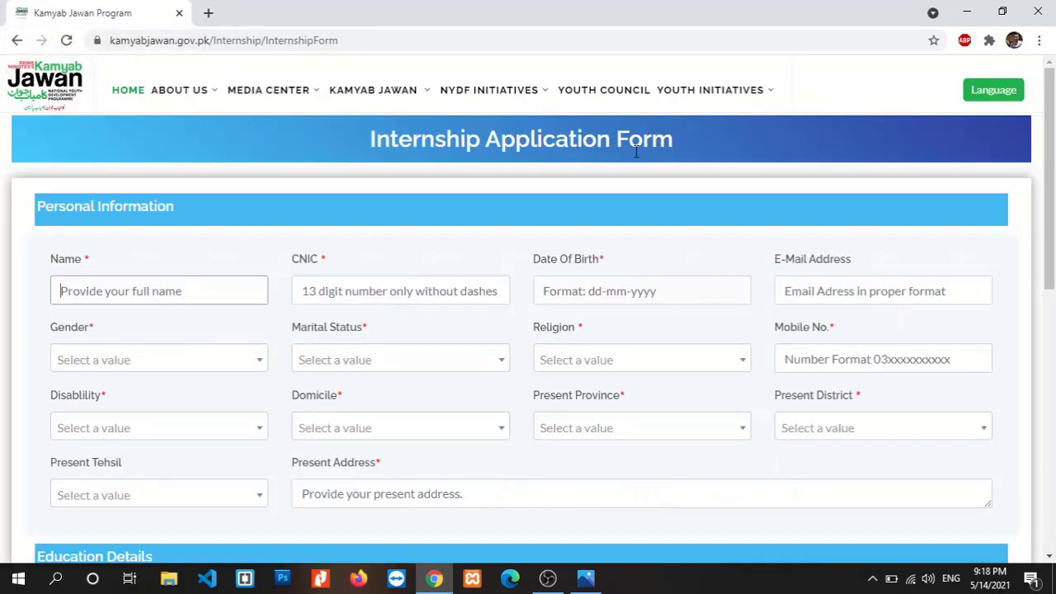
drag(1051, 190, 1054, 247)
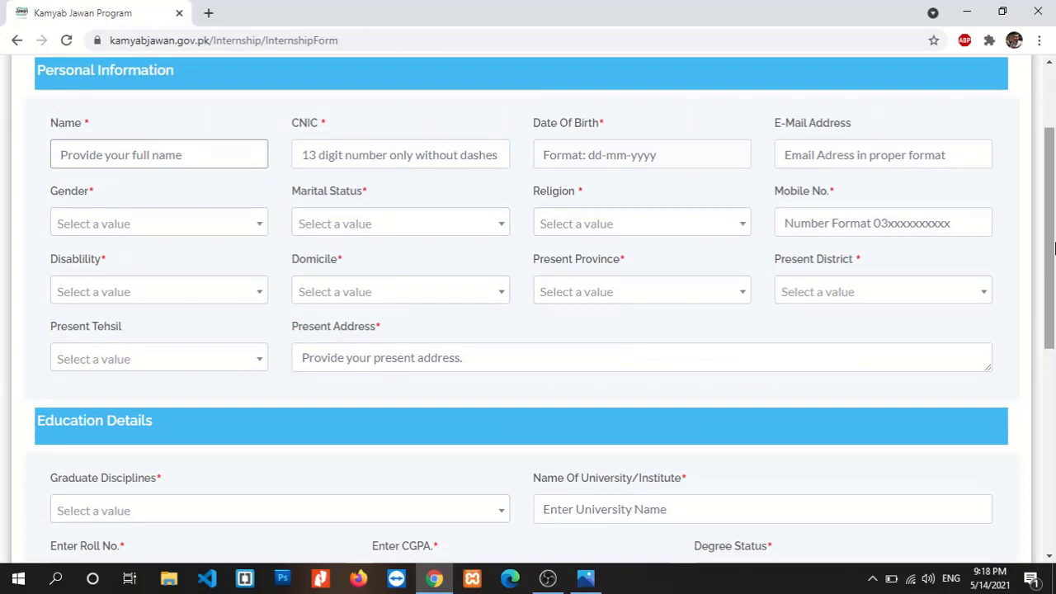
scroll(1054, 240, down, 4)
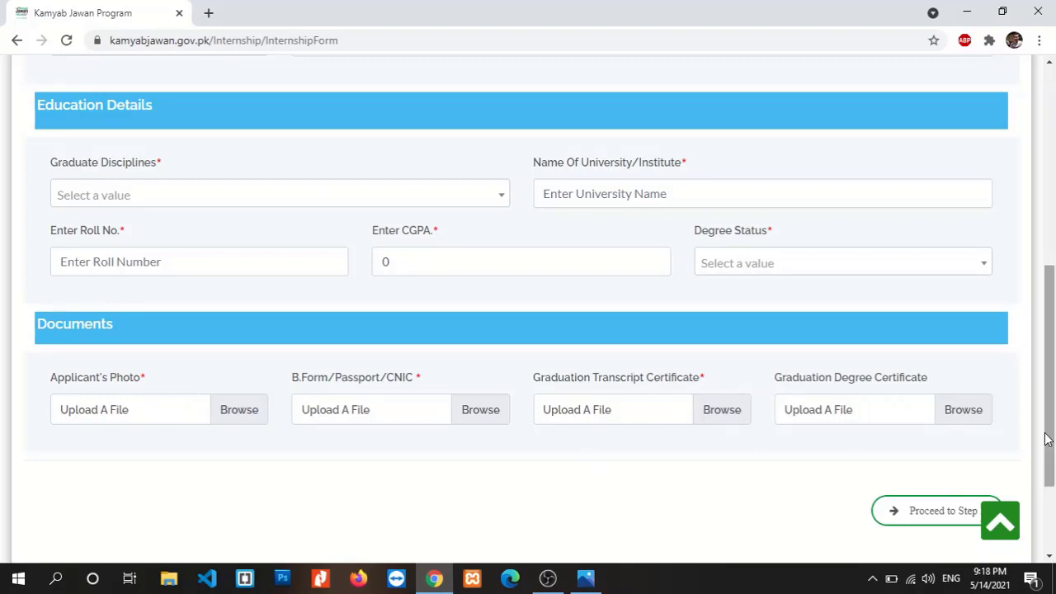
drag(1054, 421, 1055, 248)
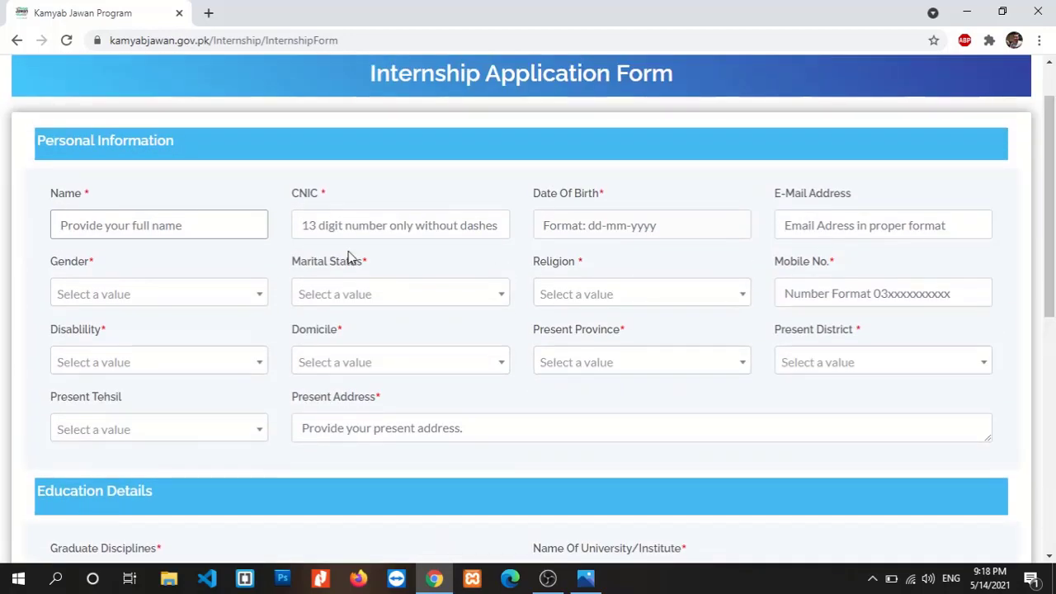
Enter the applicant's full name in the Name field, correcting a typo
click(245, 224)
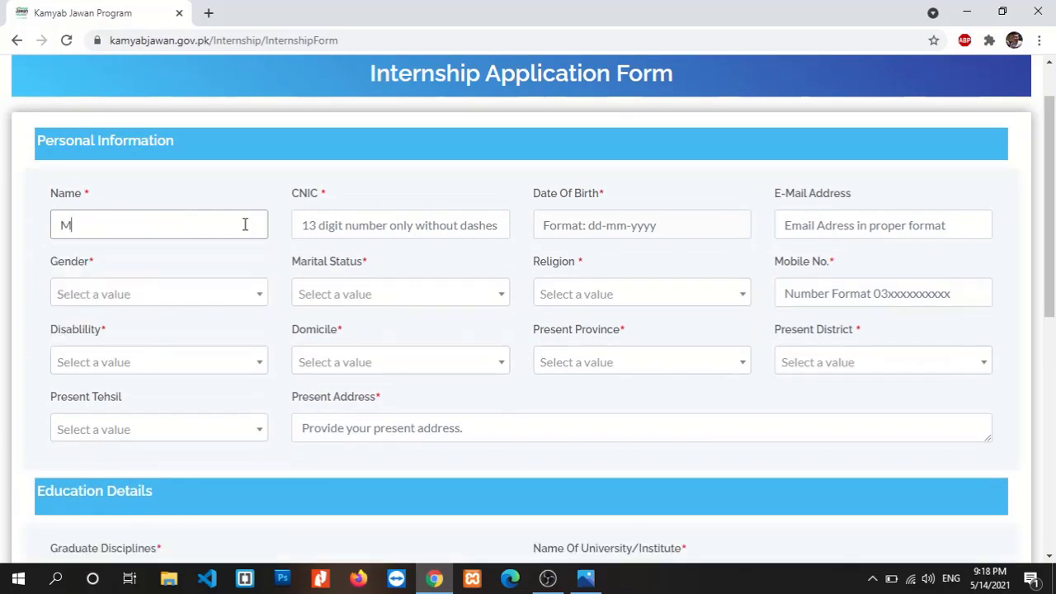
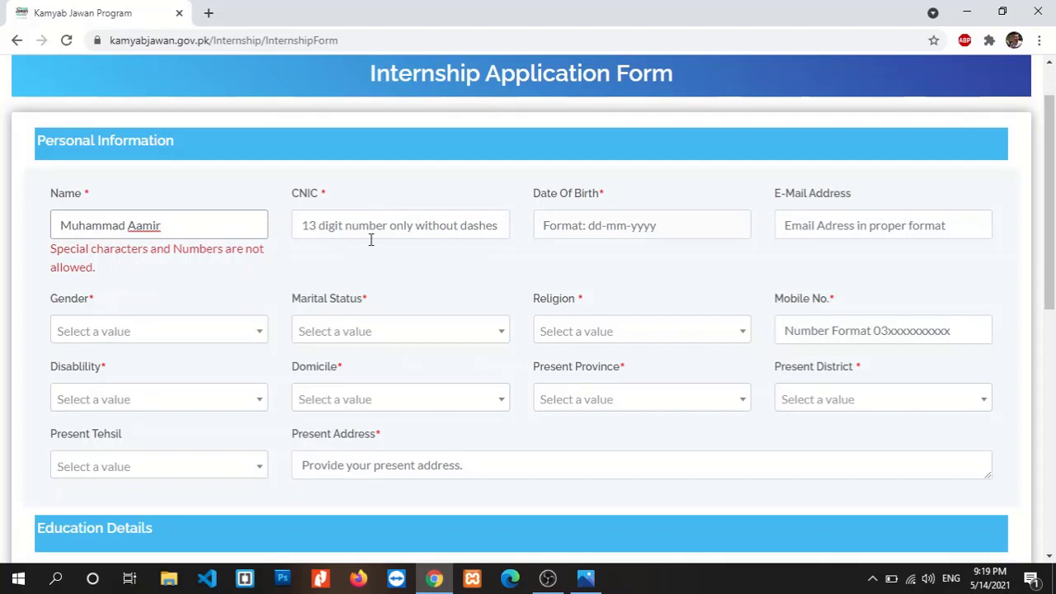
Enter the applicant's CNIC number
click(437, 227)
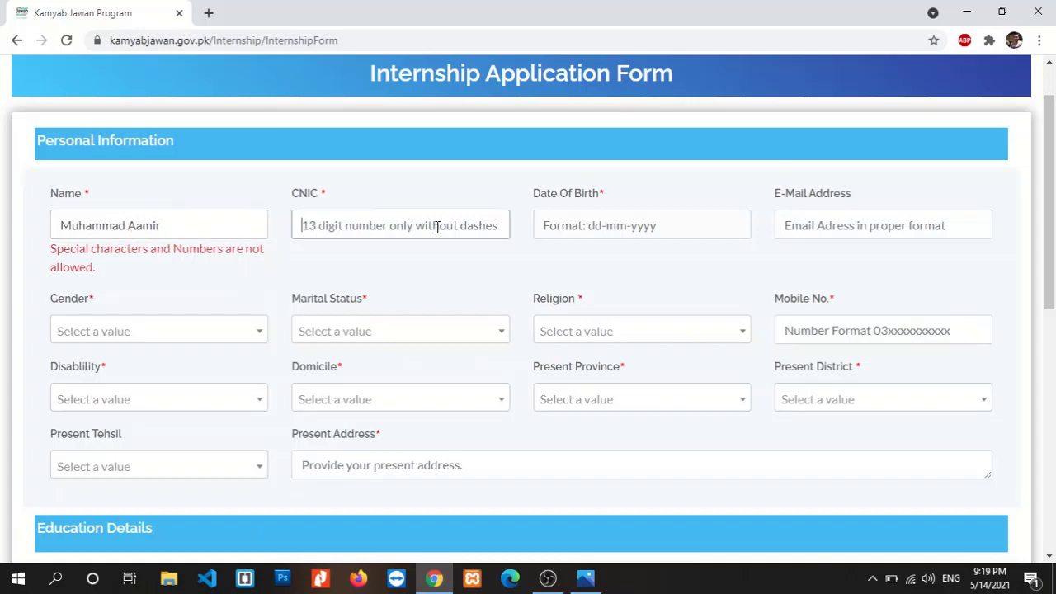
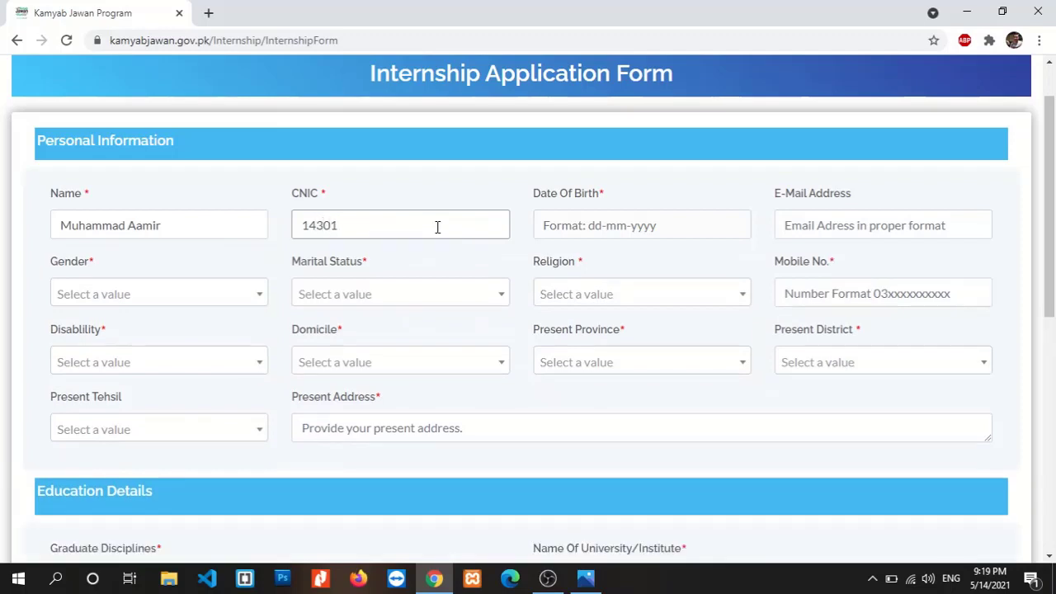
scroll(437, 227, up, 1)
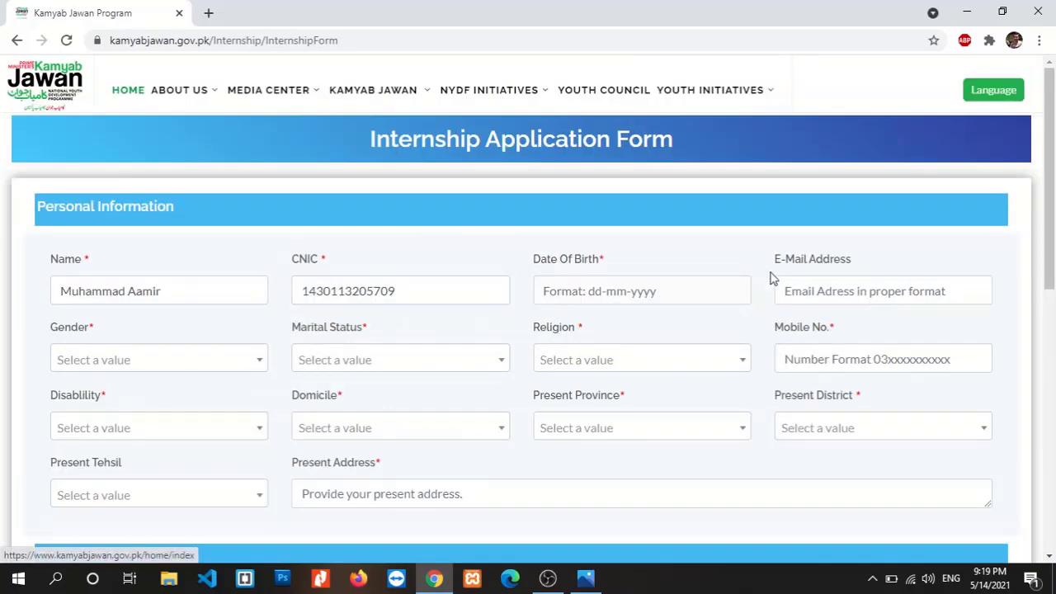
scroll(1023, 227, down, 2)
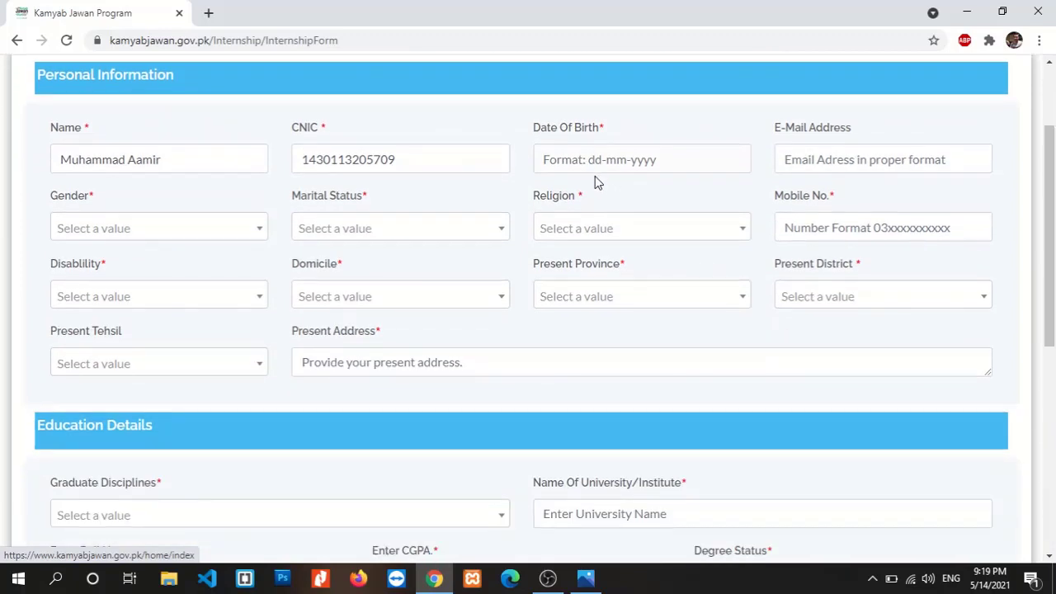
click(664, 165)
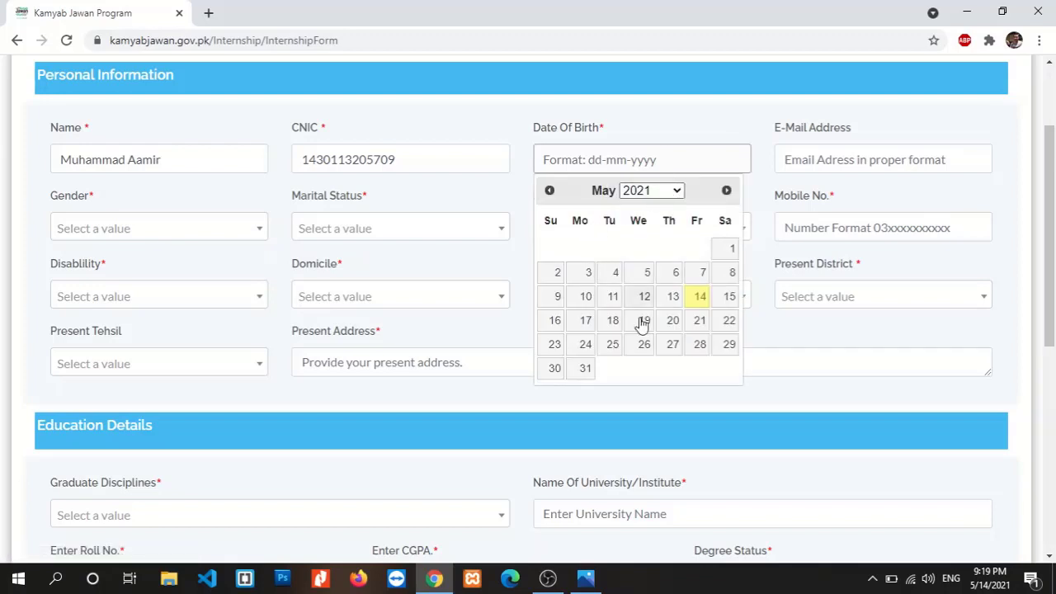
click(675, 193)
drag(681, 416, 670, 272)
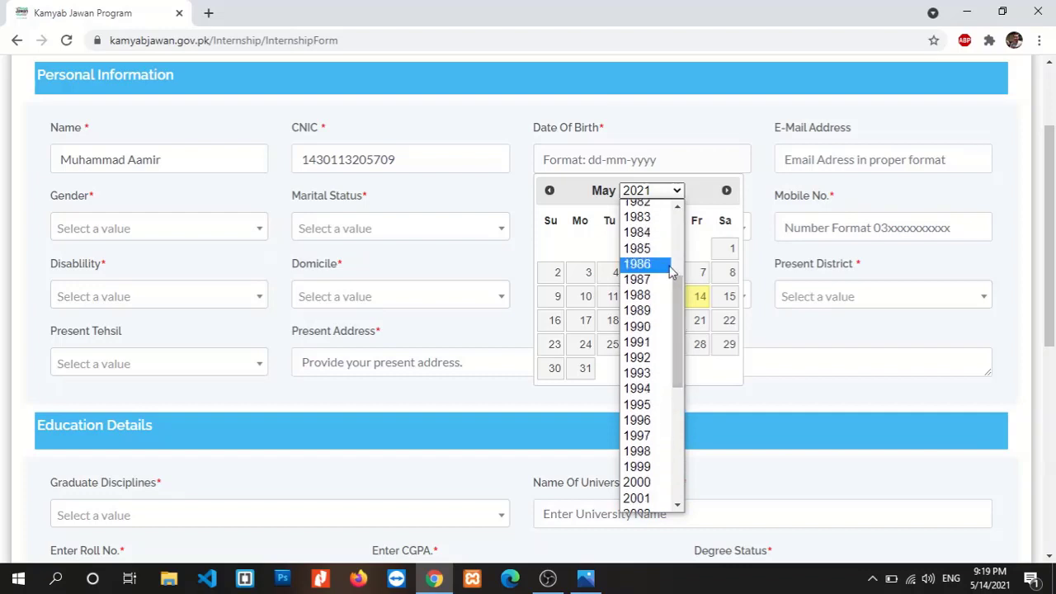
click(668, 373)
click(548, 190)
click(549, 191)
click(726, 190)
click(726, 190)
click(726, 190)
click(726, 190)
click(726, 190)
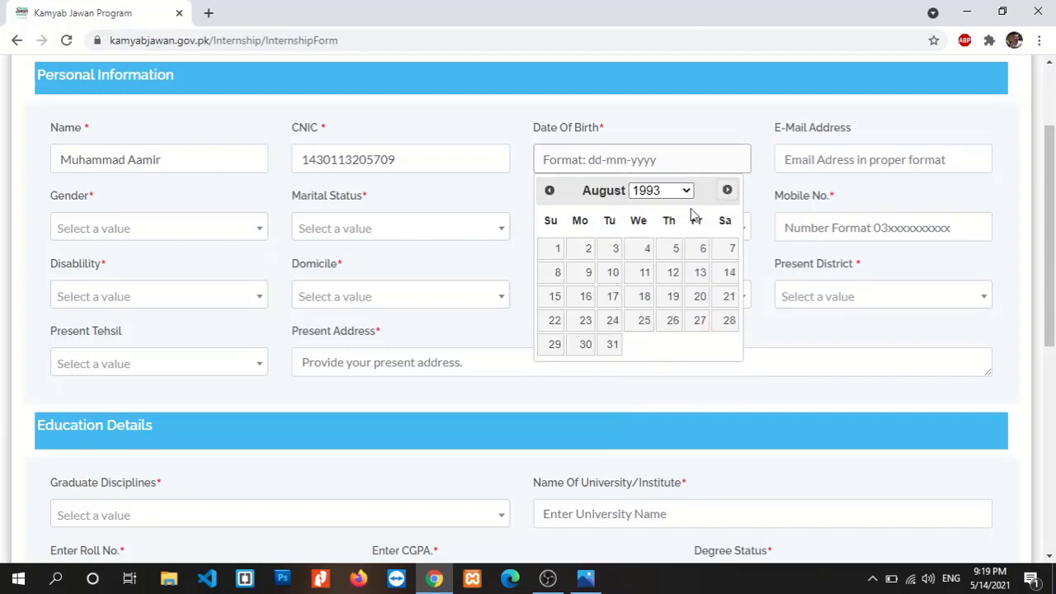
click(554, 250)
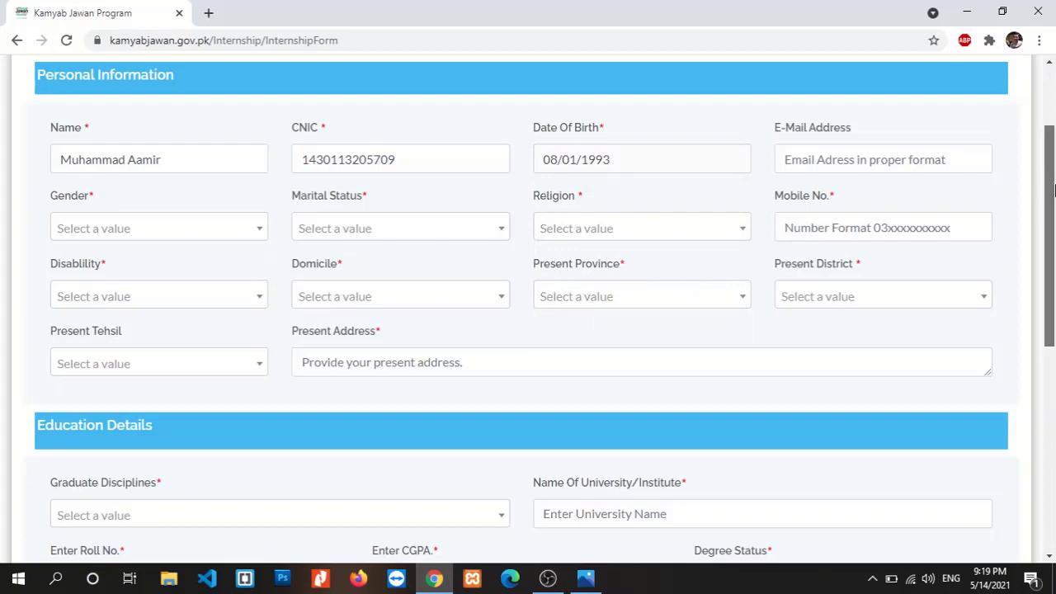
drag(1053, 190, 1053, 198)
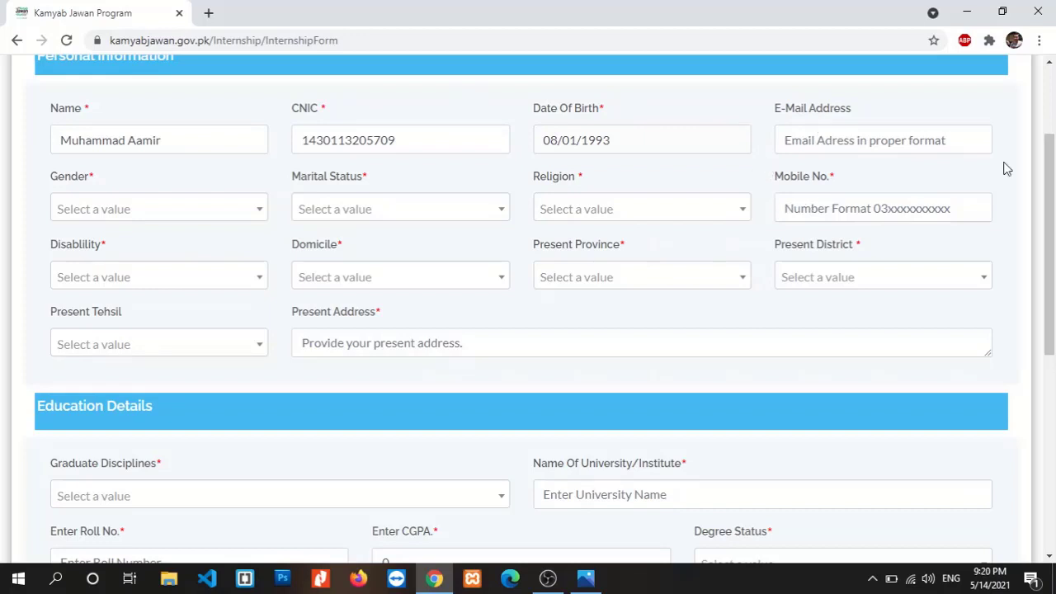
Enter the applicant's e-mail address
scroll(1006, 169, down, 1)
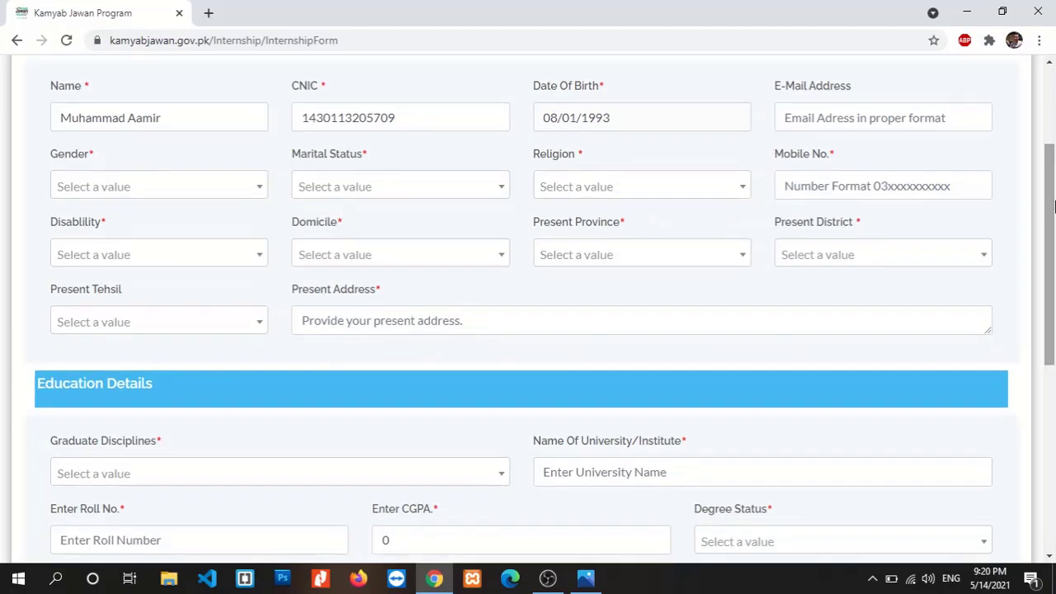
click(864, 126)
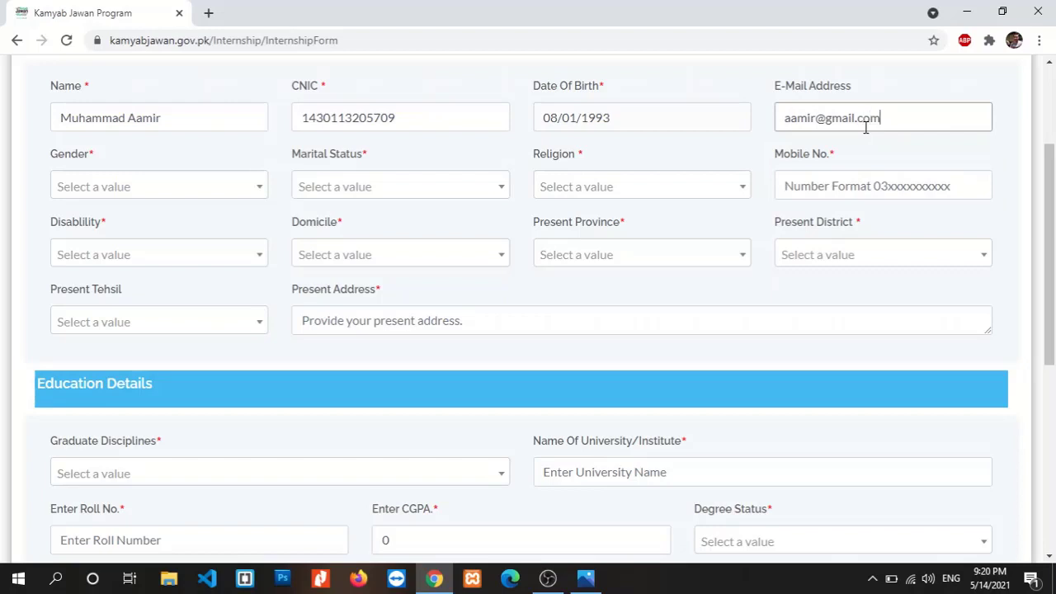
Set gender to Male, marital status to Unmarried and religion to Islam
click(237, 191)
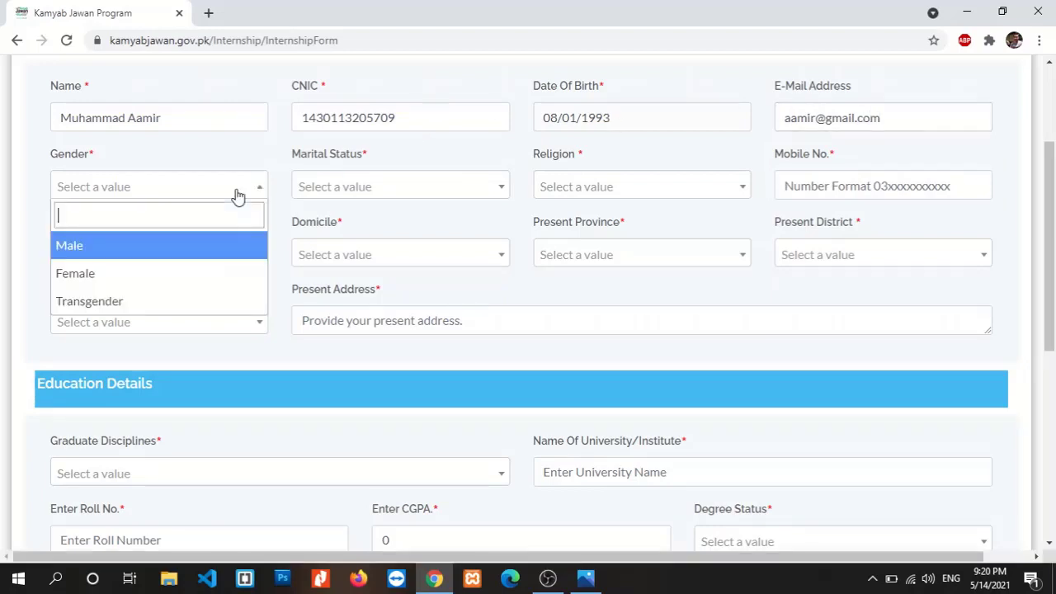
click(199, 256)
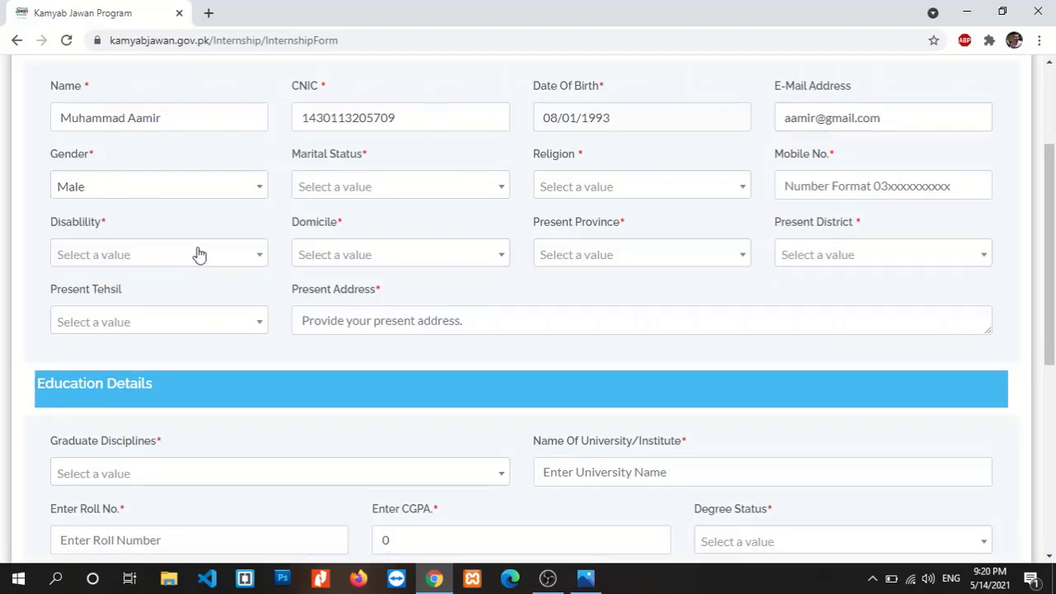
click(387, 199)
click(361, 283)
click(657, 188)
click(614, 249)
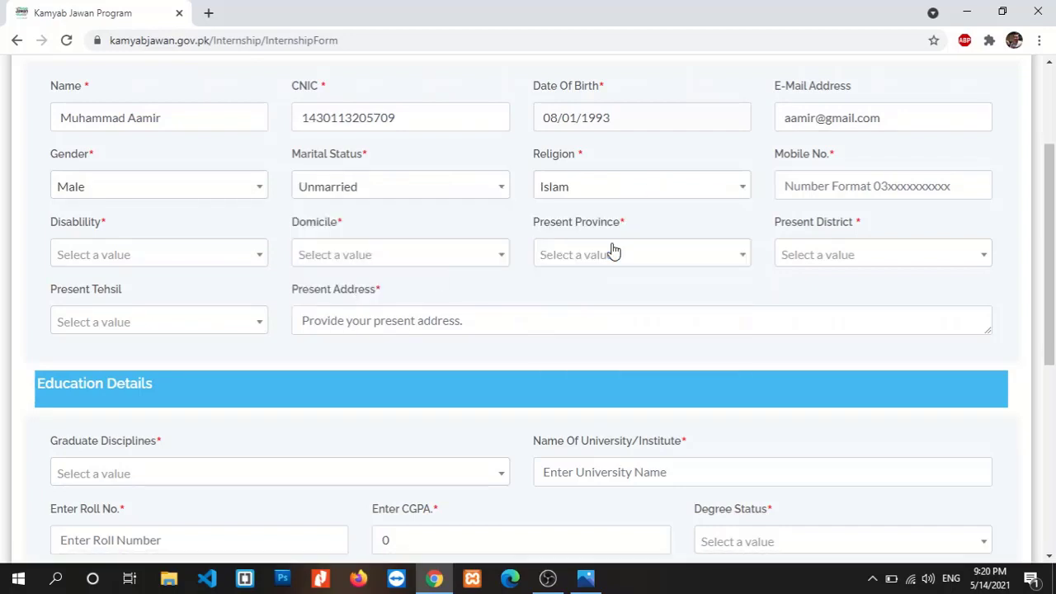
Enter the applicant's mobile number
click(848, 196)
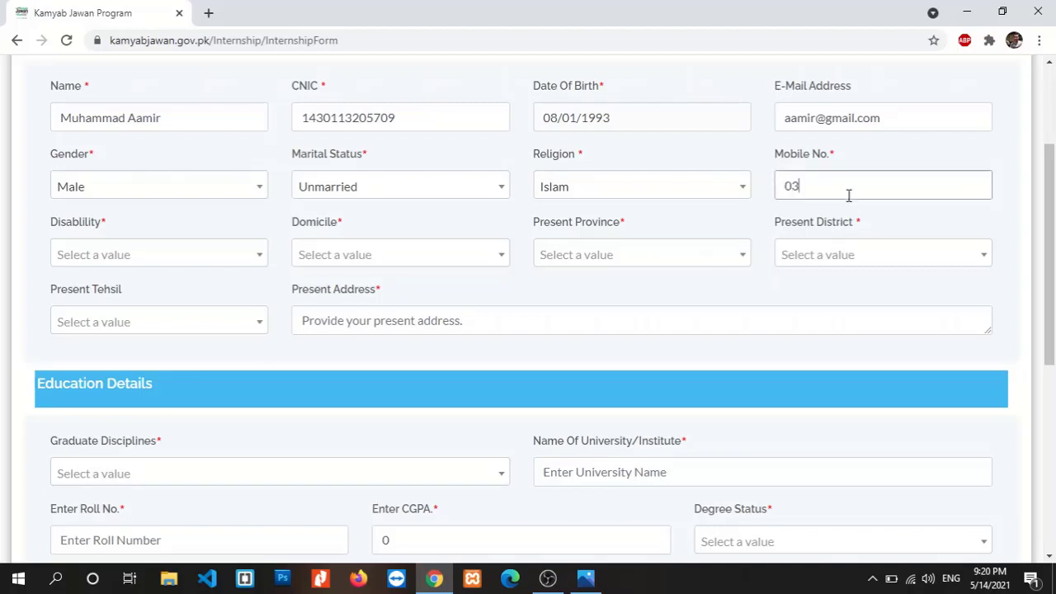
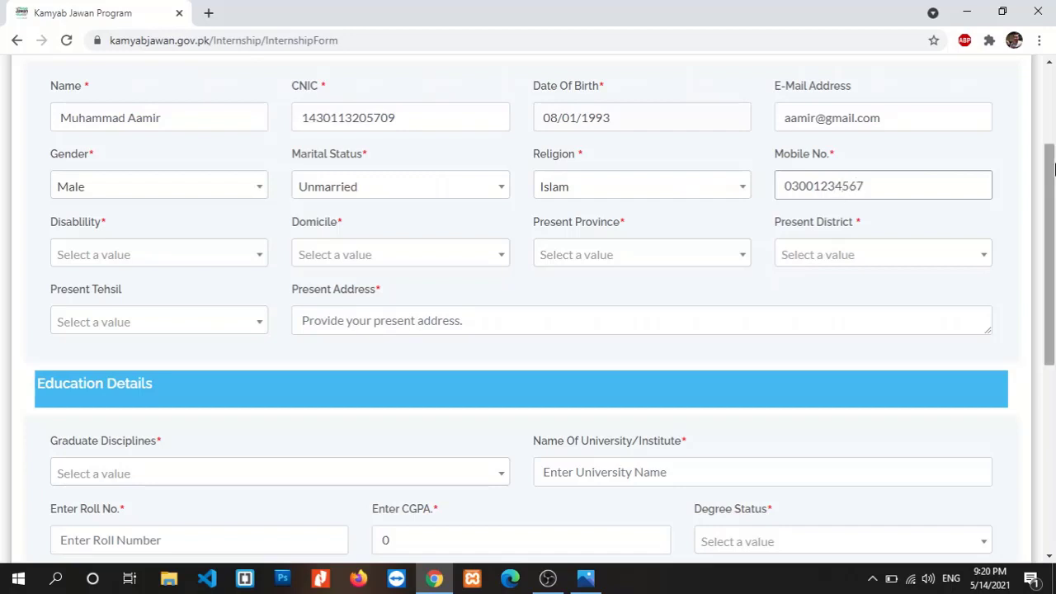
scroll(1054, 158, down, 1)
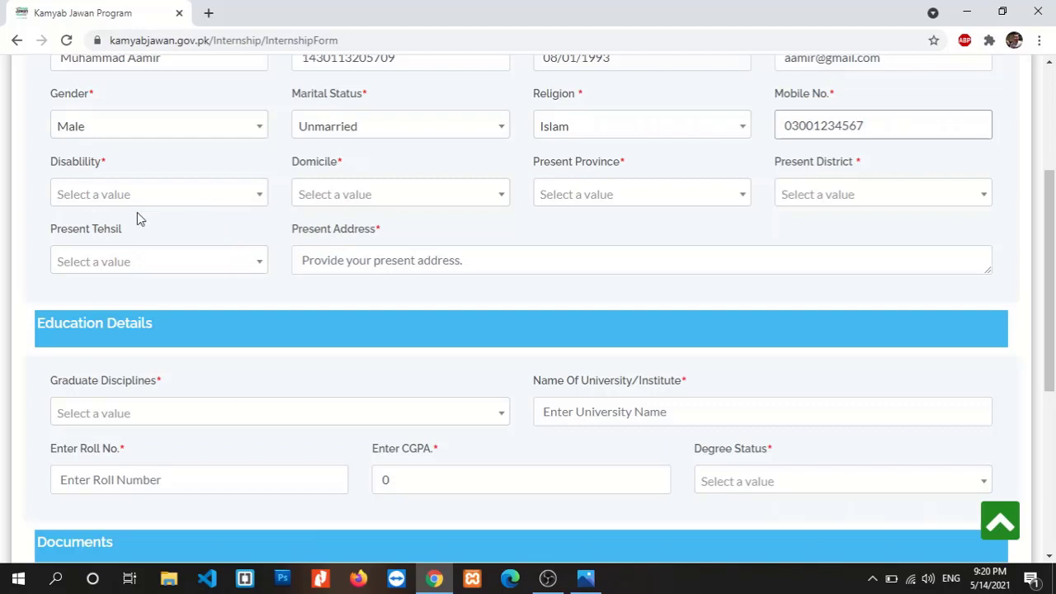
Set Disability to None and Domicile to KPK
click(176, 196)
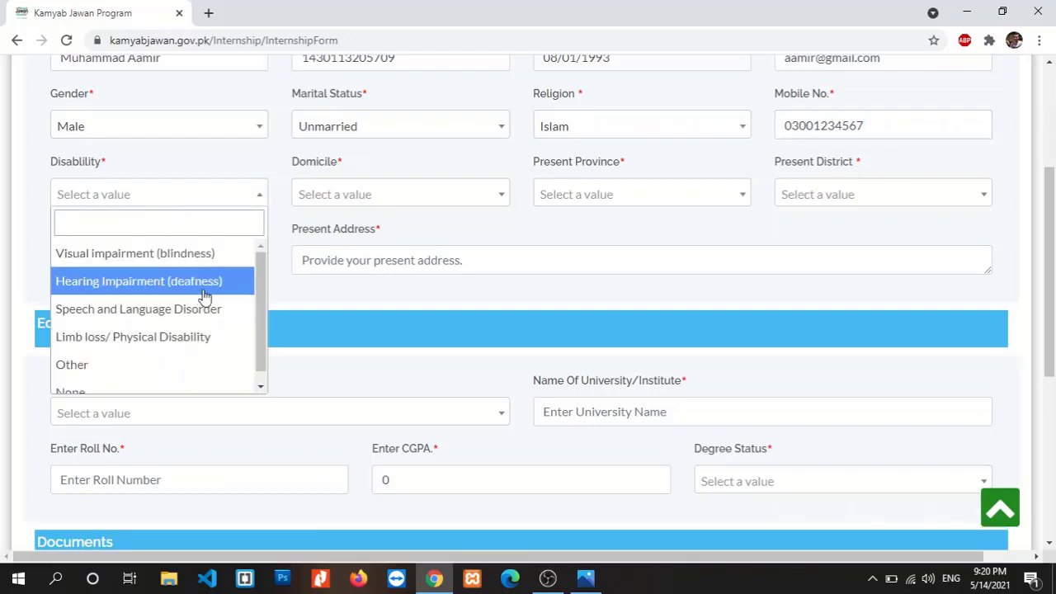
drag(267, 295, 264, 320)
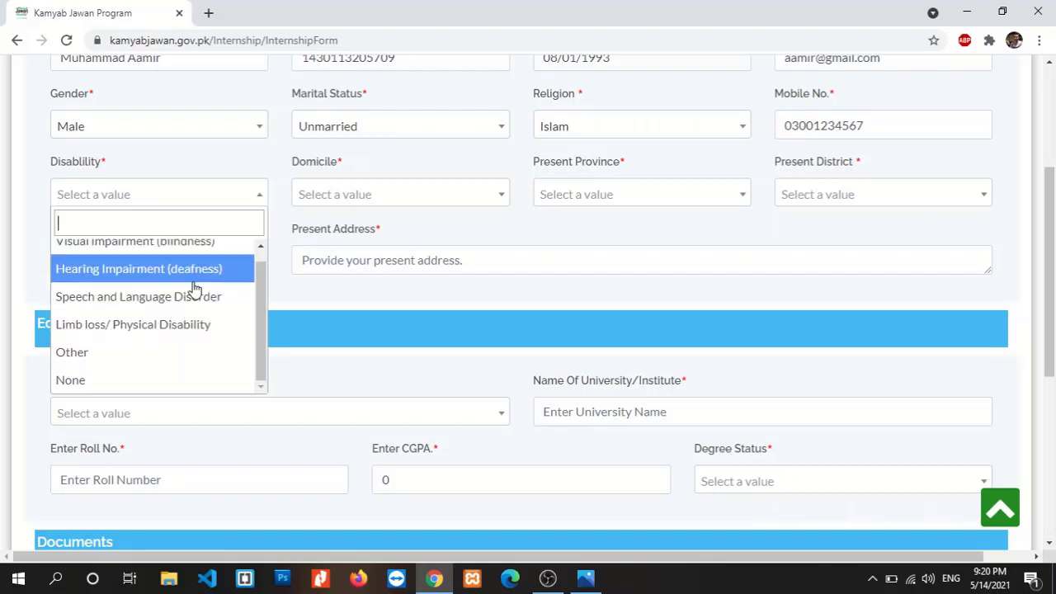
click(140, 351)
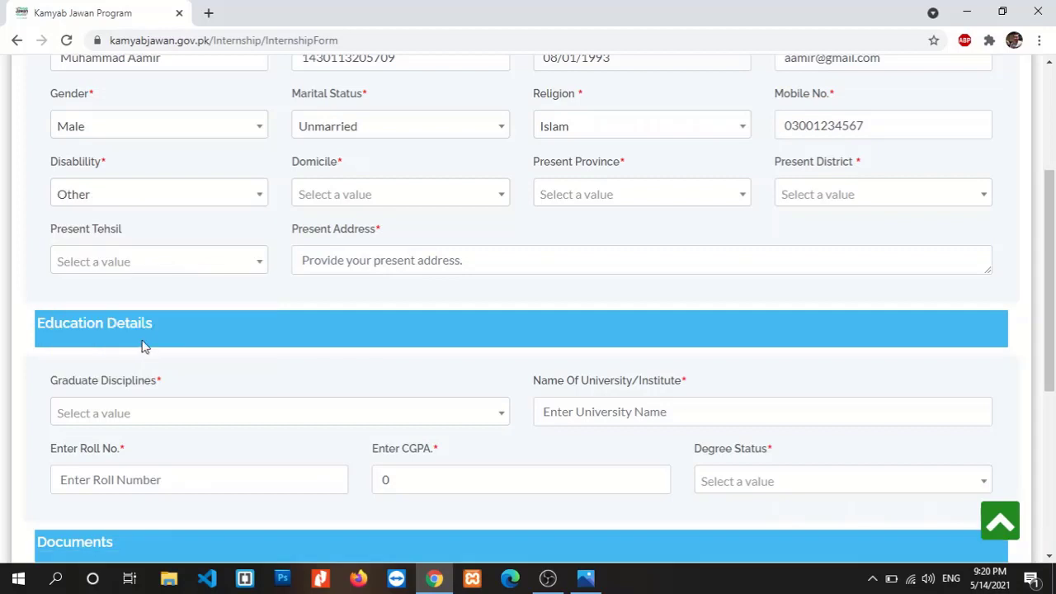
click(215, 201)
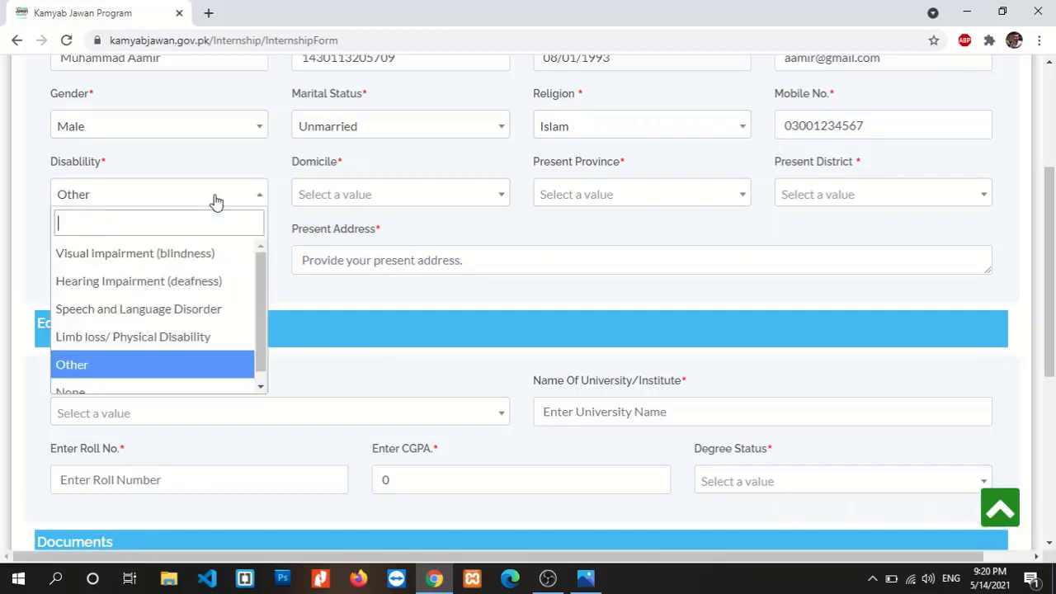
click(123, 389)
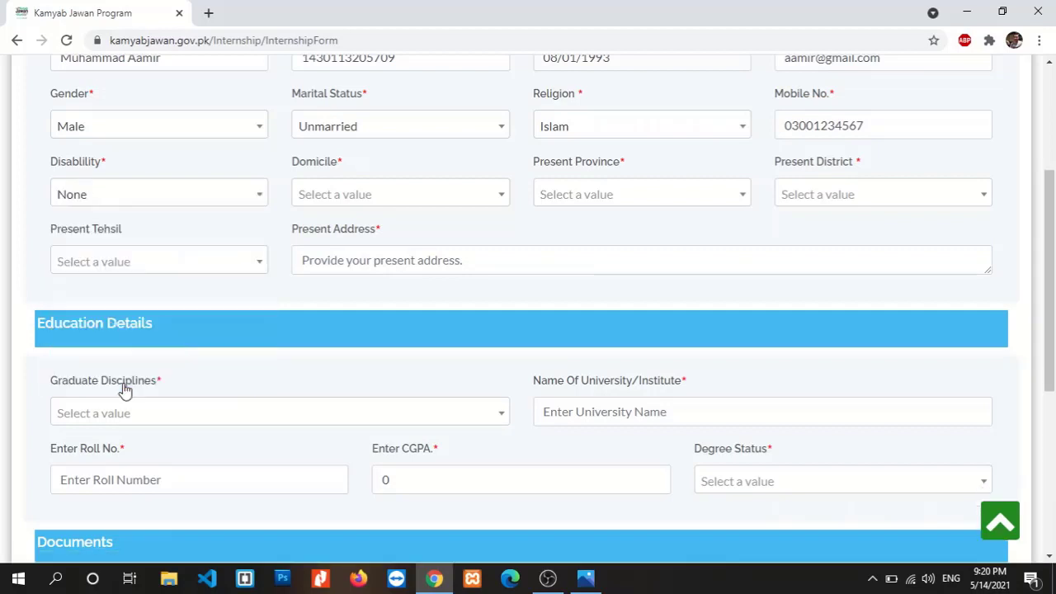
click(393, 202)
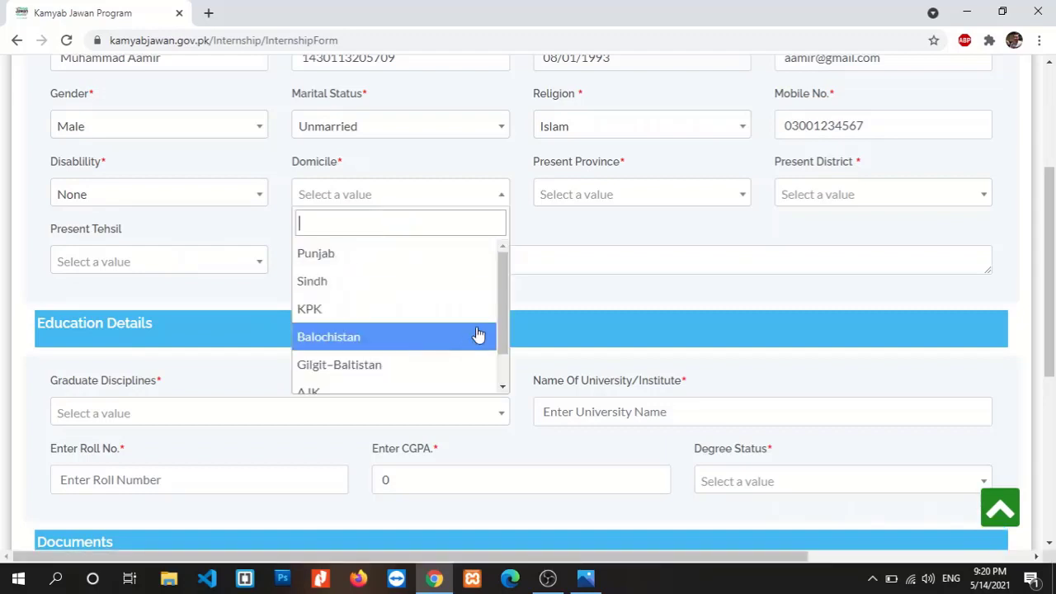
scroll(506, 310, down, 1)
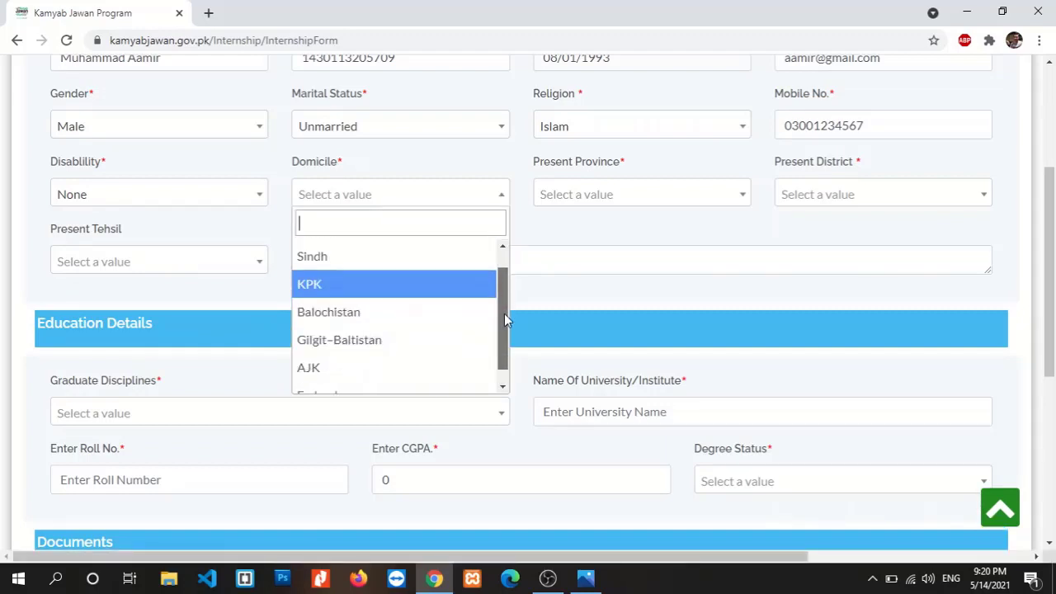
click(397, 284)
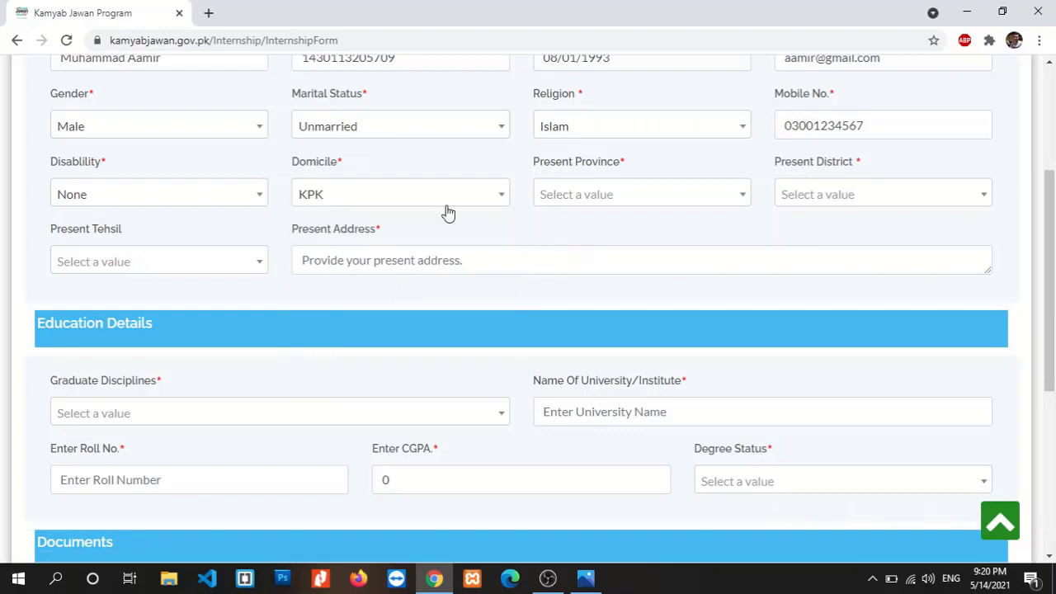
Set present province to Khyber Pakhtunkhwa, with district and tehsil Peshawar
click(598, 209)
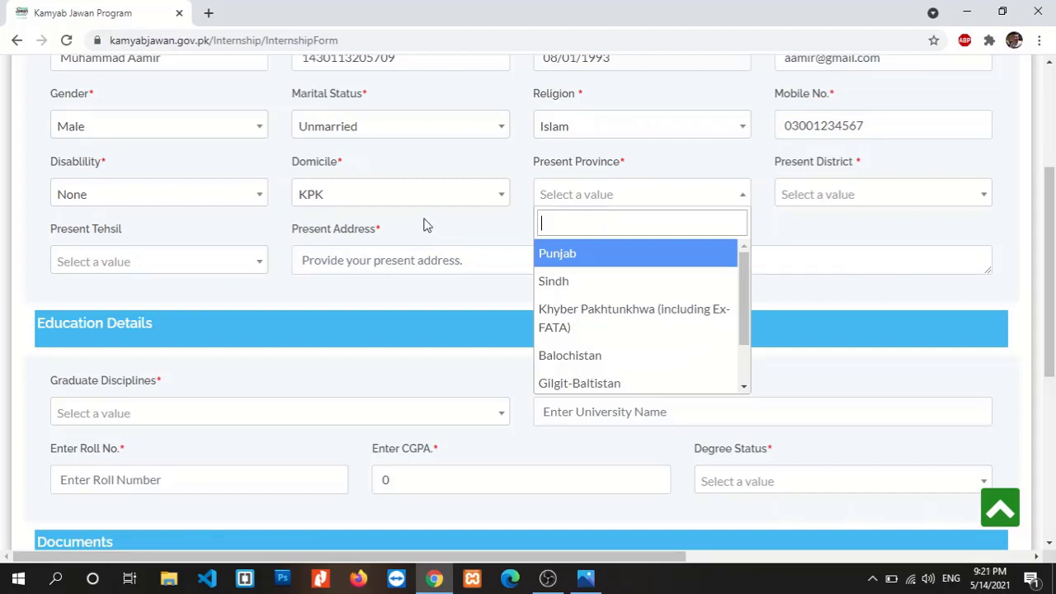
click(591, 327)
scroll(894, 213, down, 1)
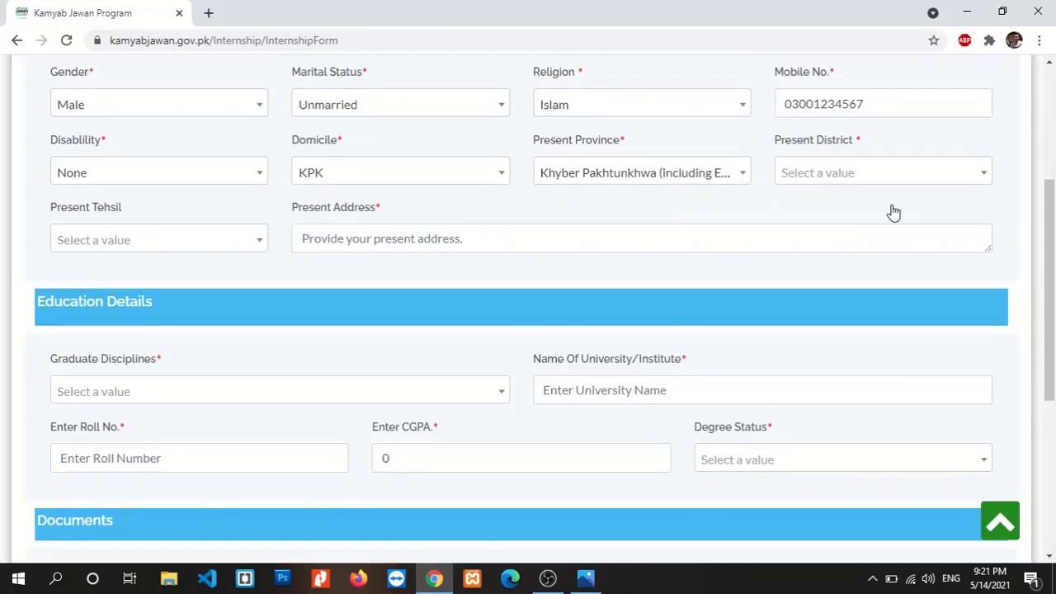
click(867, 182)
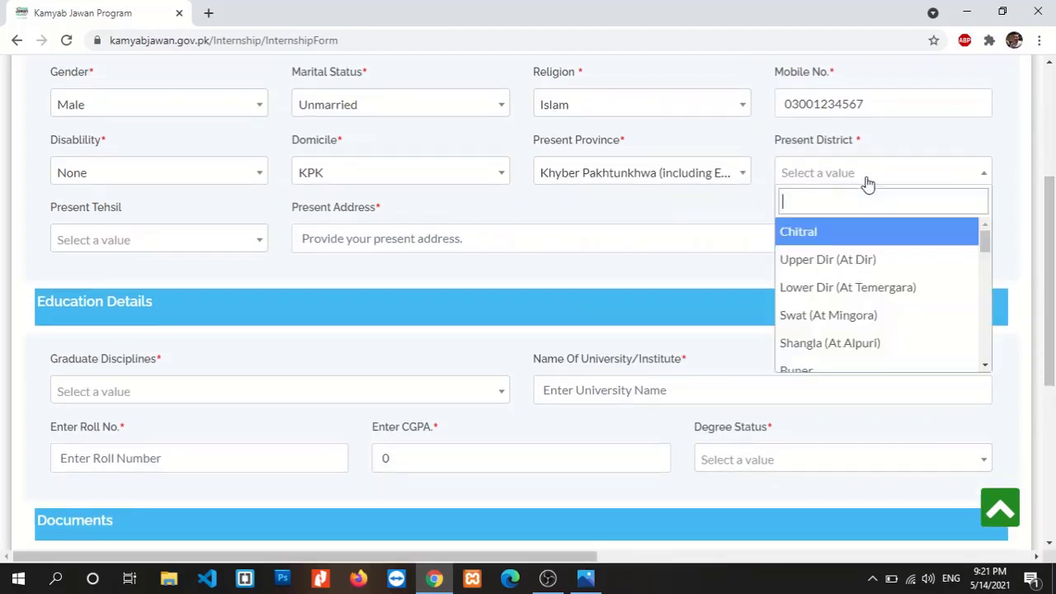
text(pes)
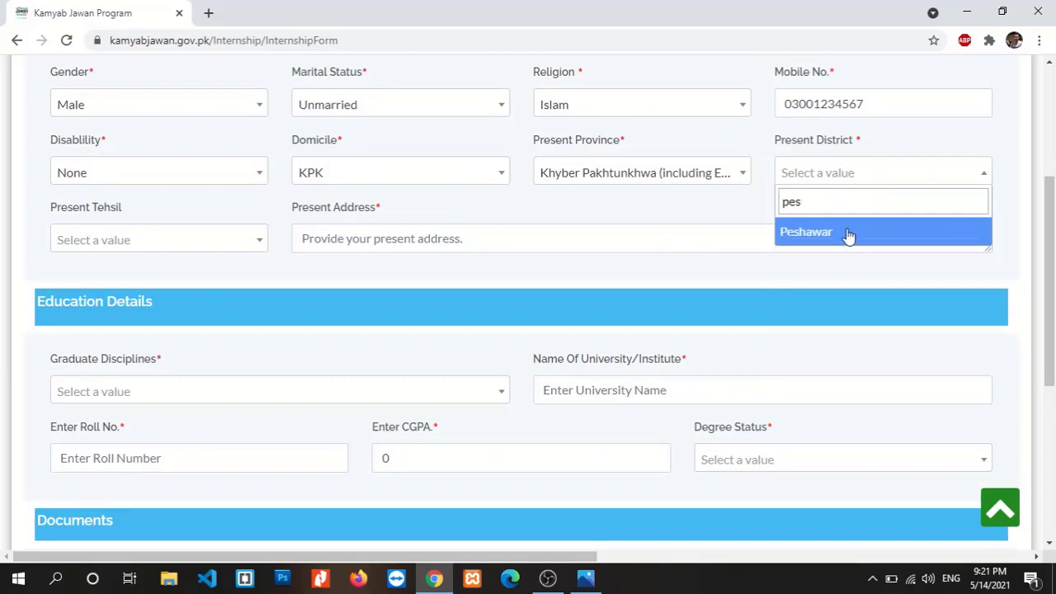
click(849, 233)
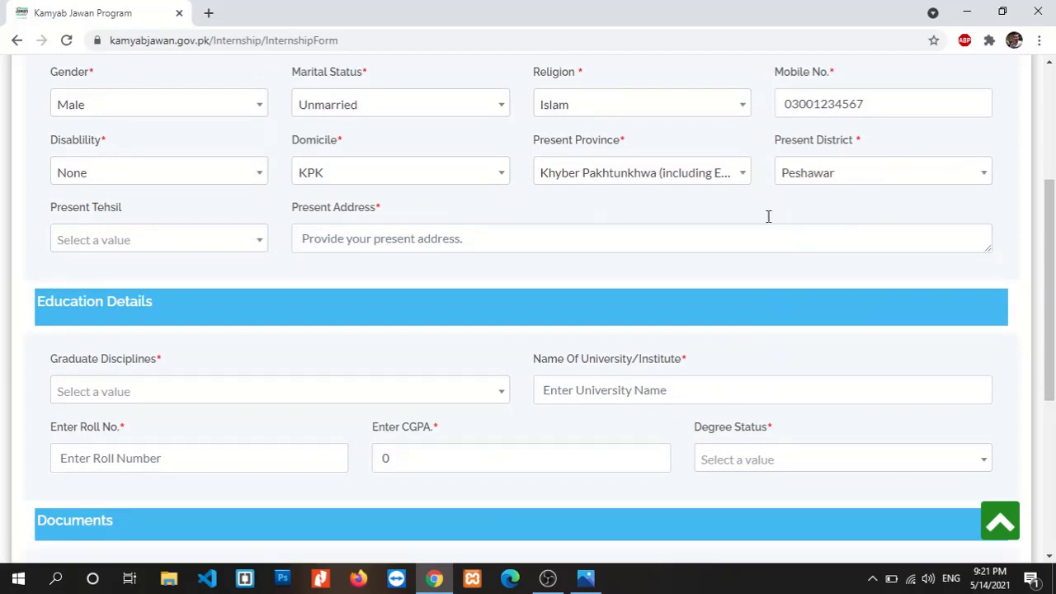
click(238, 251)
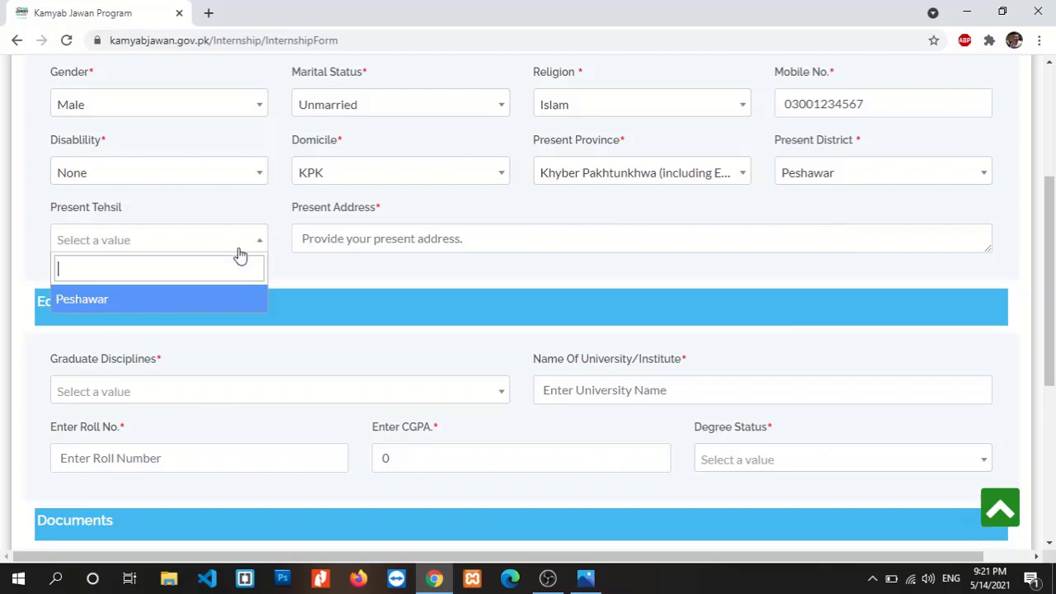
click(220, 297)
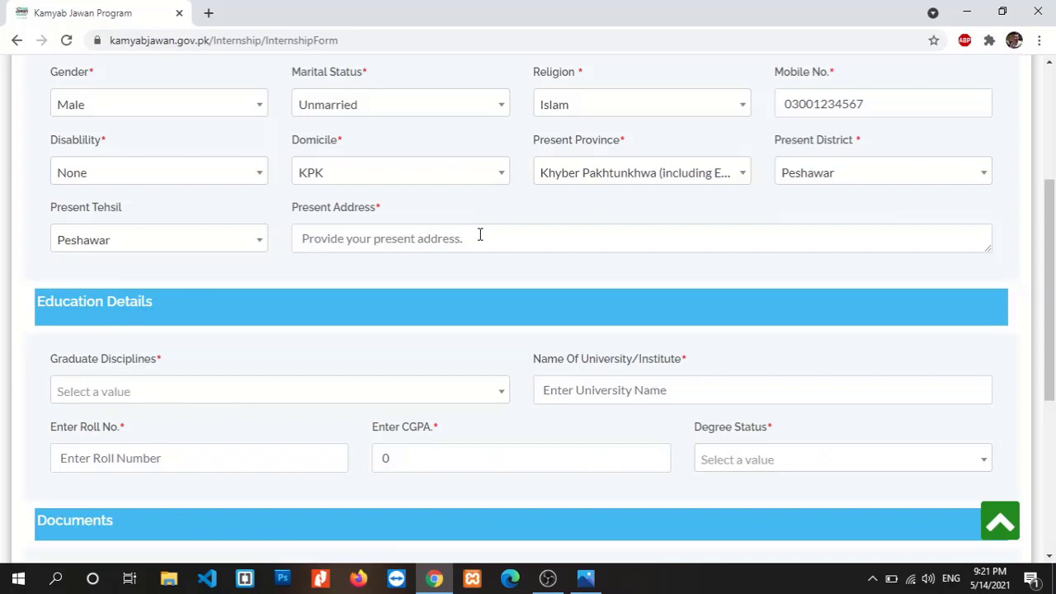
Enter 'Peshawar' as the present address
click(480, 236)
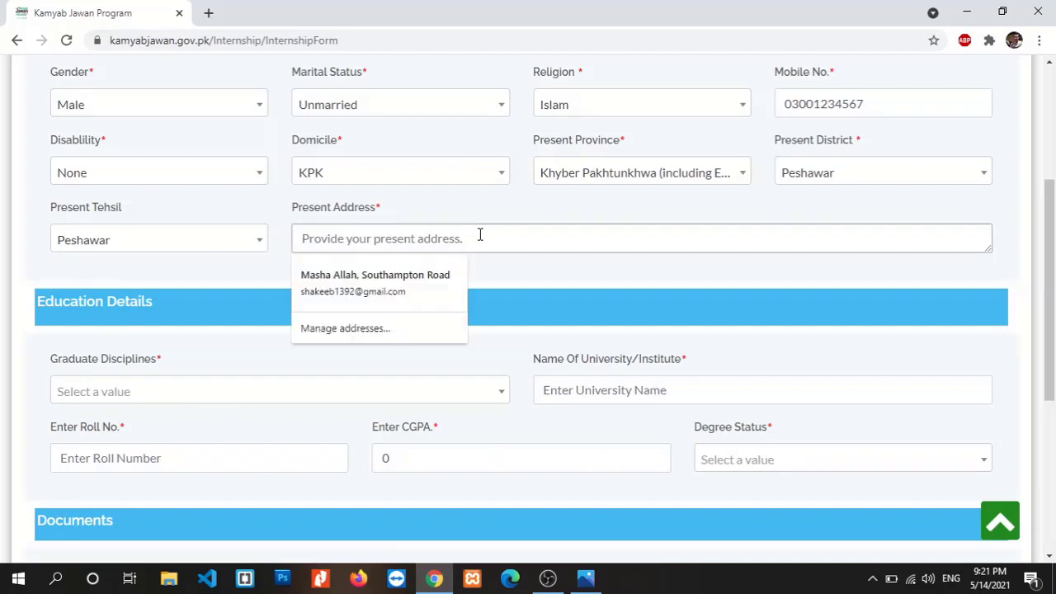
text(Peshawar)
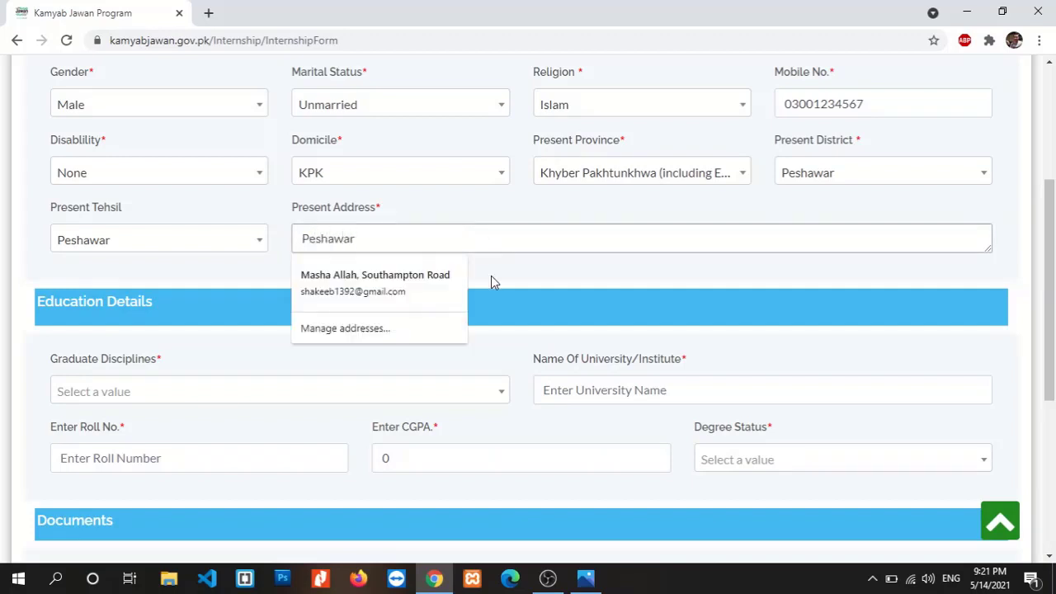
click(493, 280)
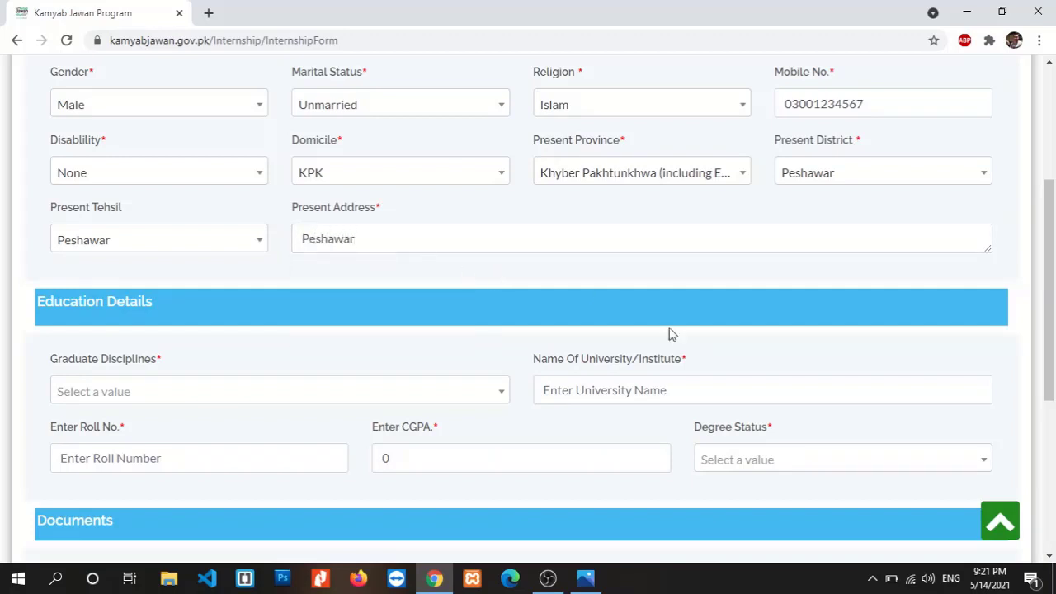
Choose Engineering as the graduate discipline and enter university 'UET Peshawar'
scroll(1053, 316, down, 1)
scroll(1054, 316, down, 2)
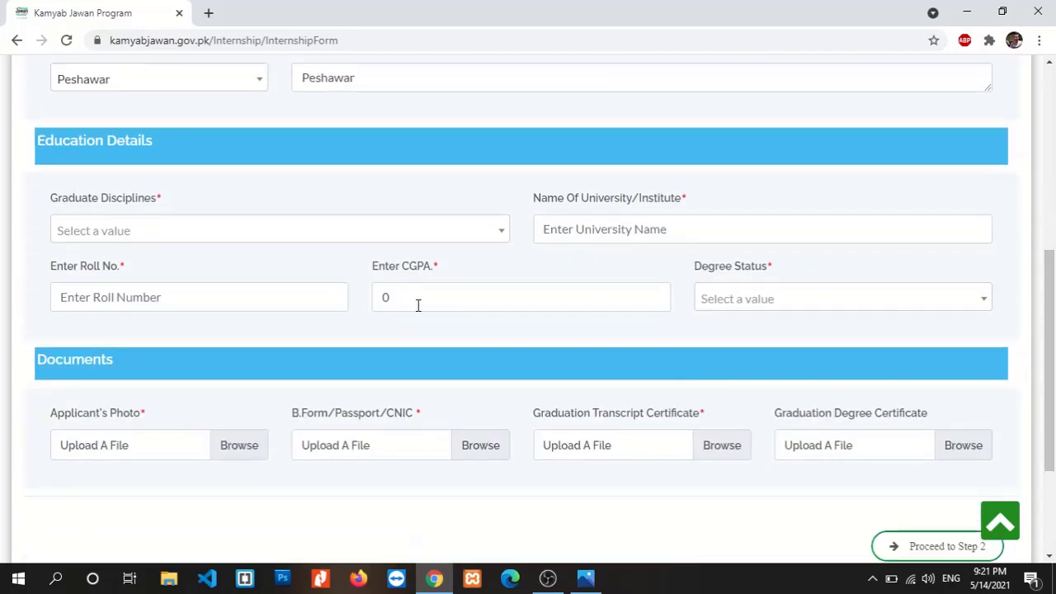
click(295, 235)
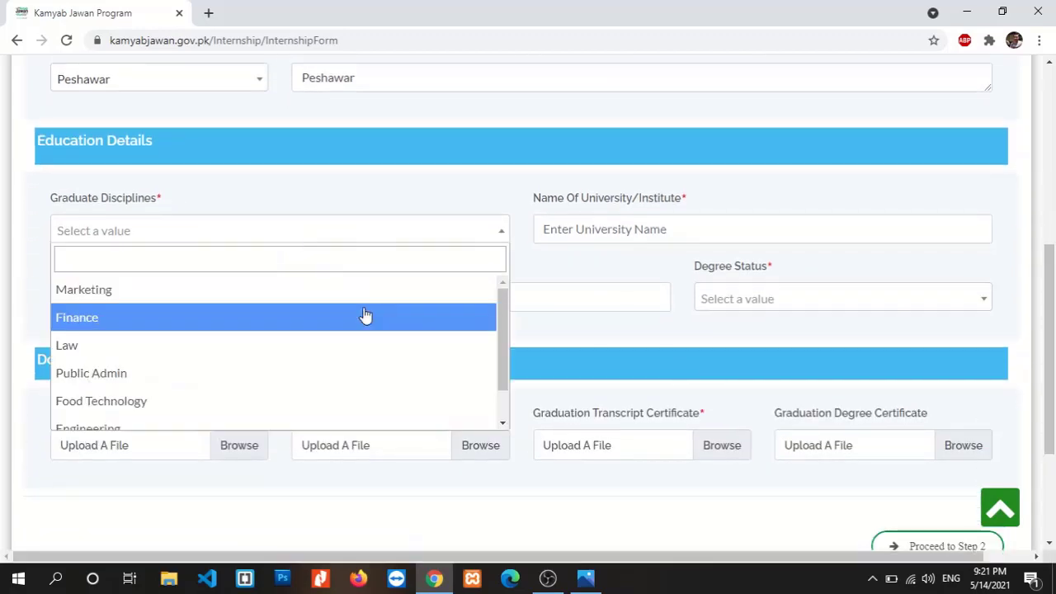
drag(506, 320, 504, 353)
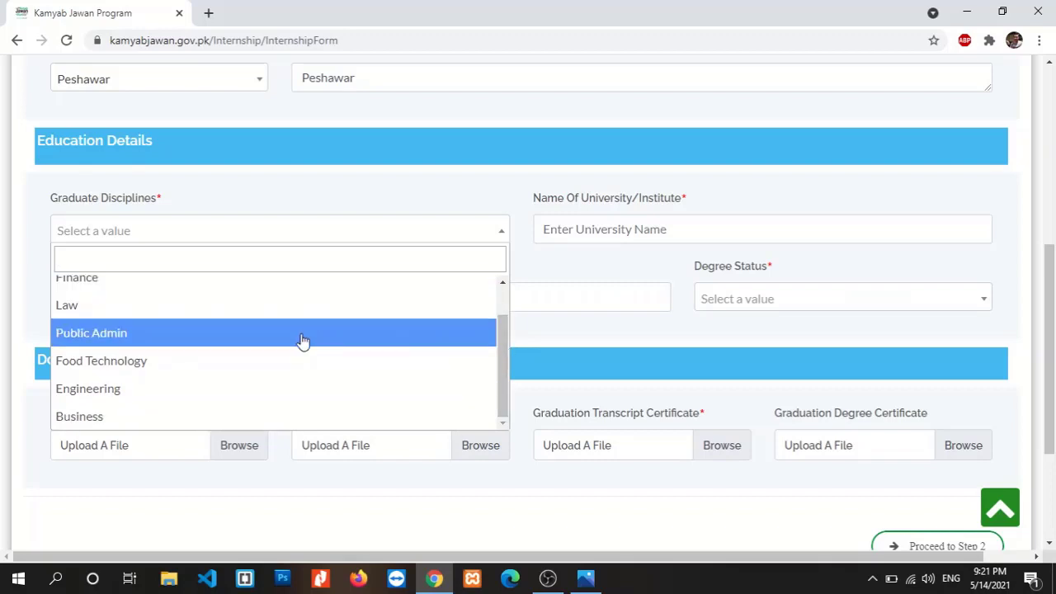
click(218, 389)
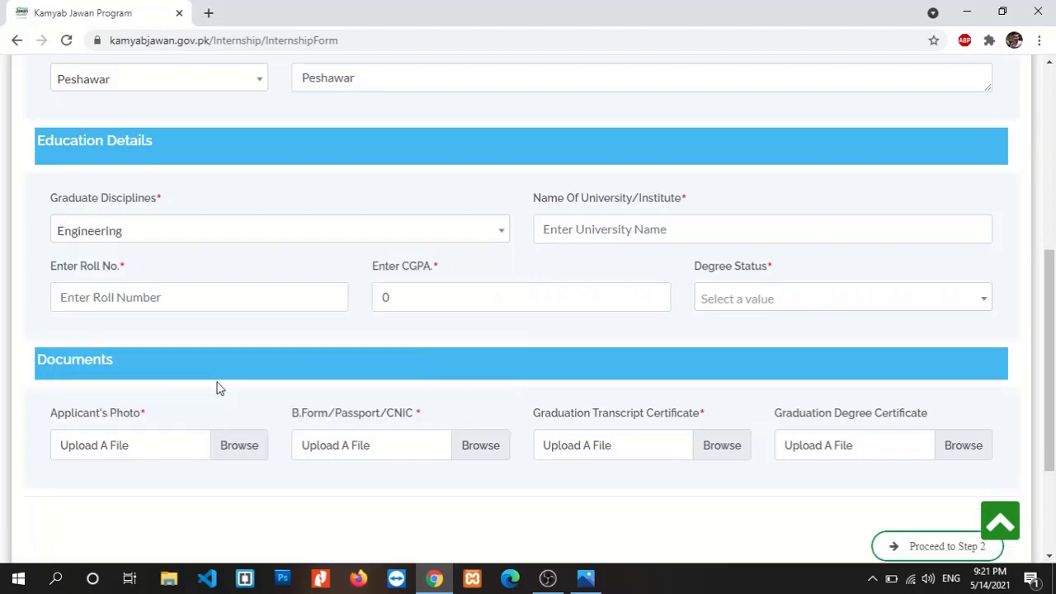
click(606, 229)
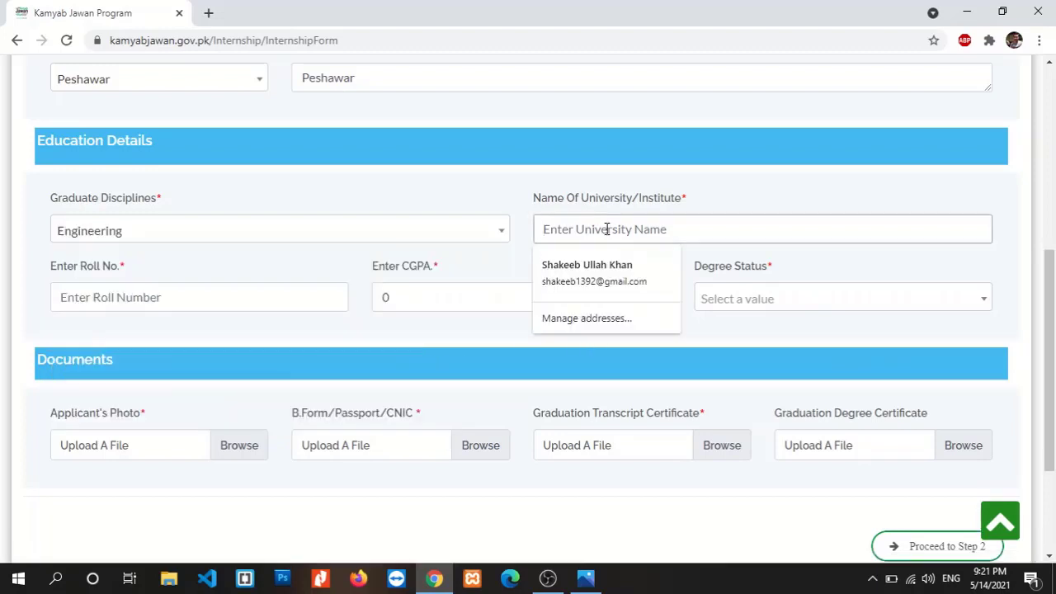
text(UET Peshga)
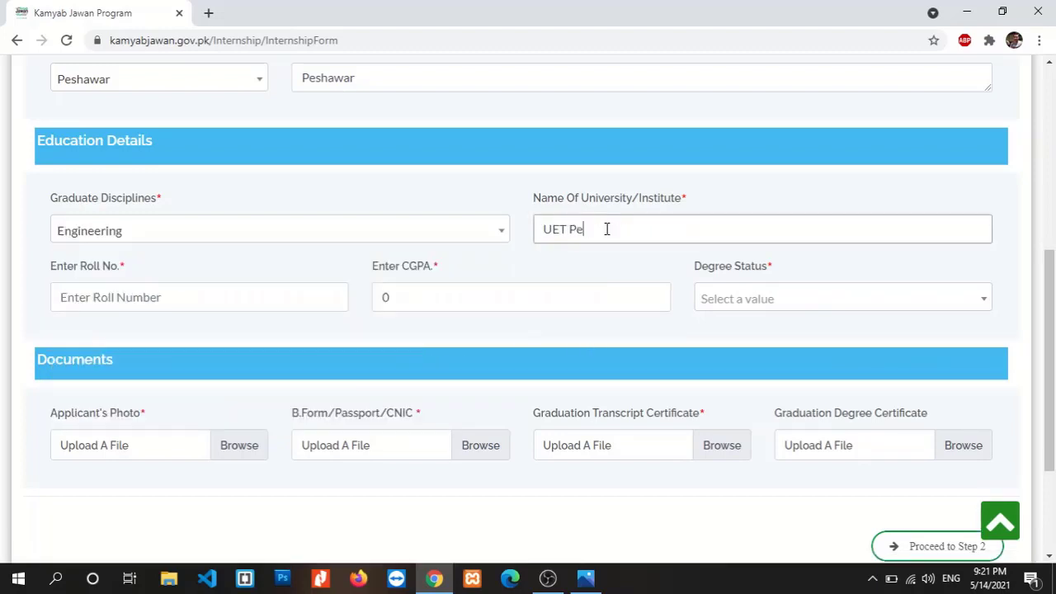
key(BackSpace)
key(BackSpace)
text(awar)
scroll(721, 344, down, 1)
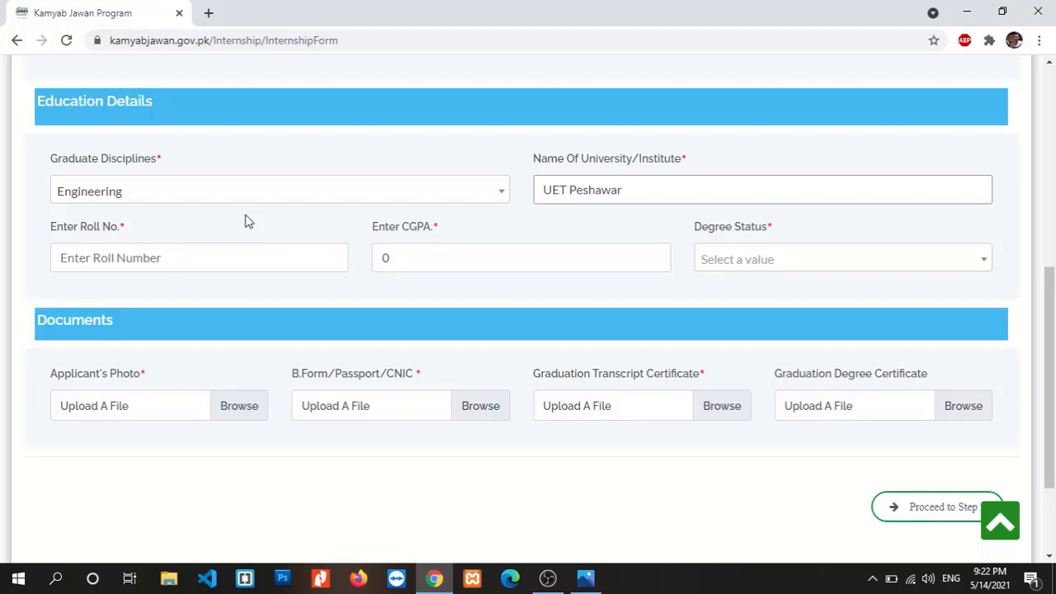
Enter the roll number and CGPA 3.51, and set degree status to Completed
click(178, 254)
text(47)
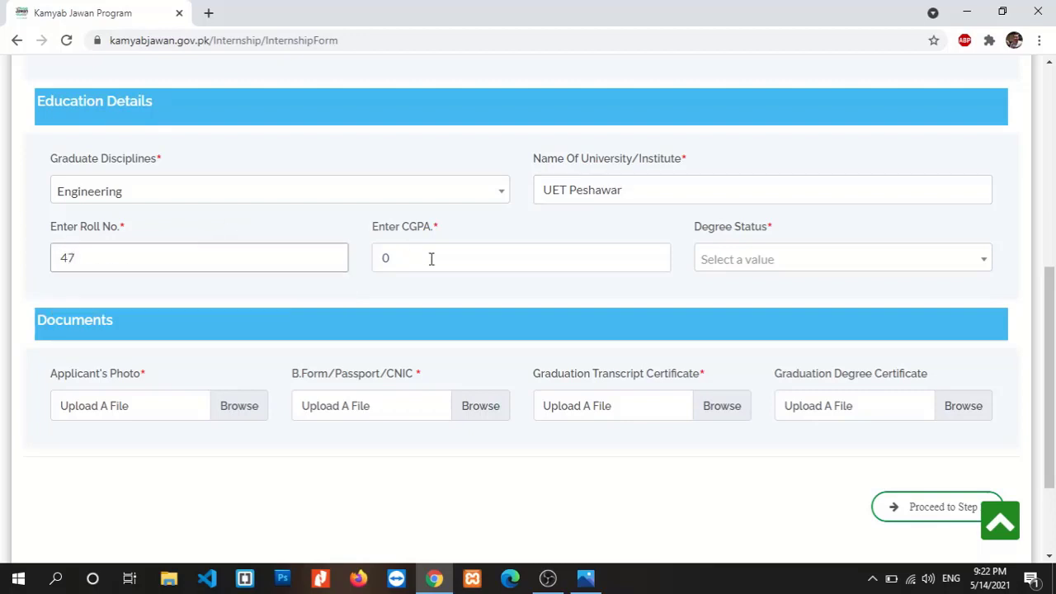
click(430, 259)
key(BackSpace)
text(3.51)
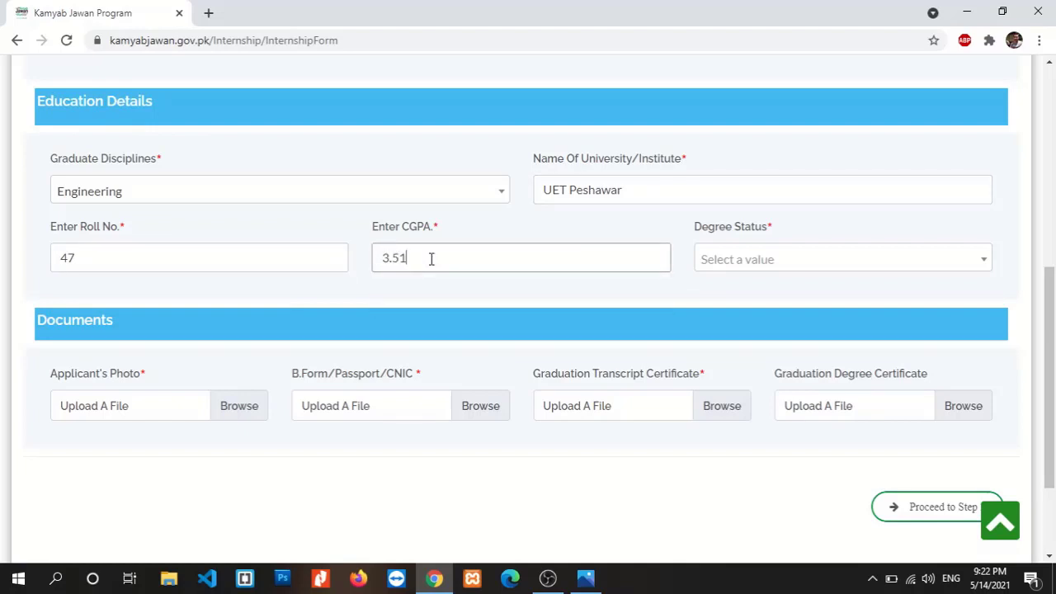
scroll(782, 300, down, 1)
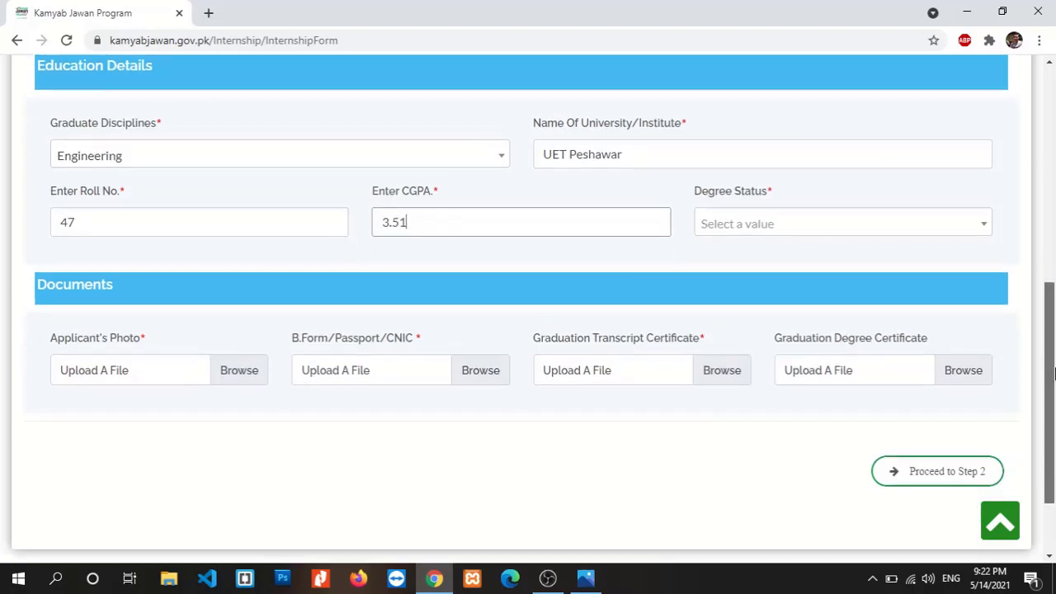
click(898, 229)
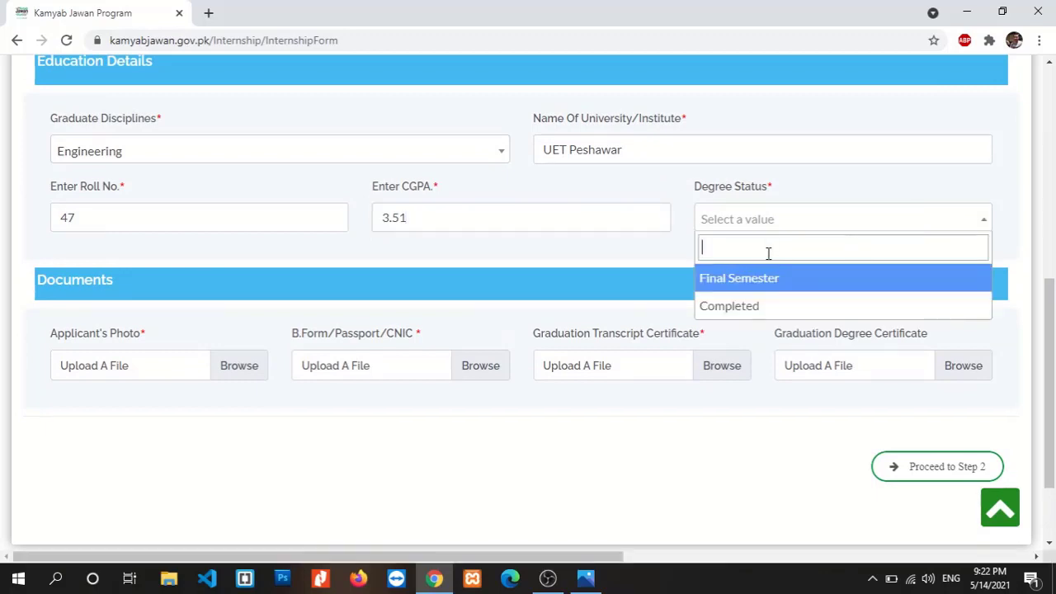
click(743, 308)
scroll(1042, 380, down, 2)
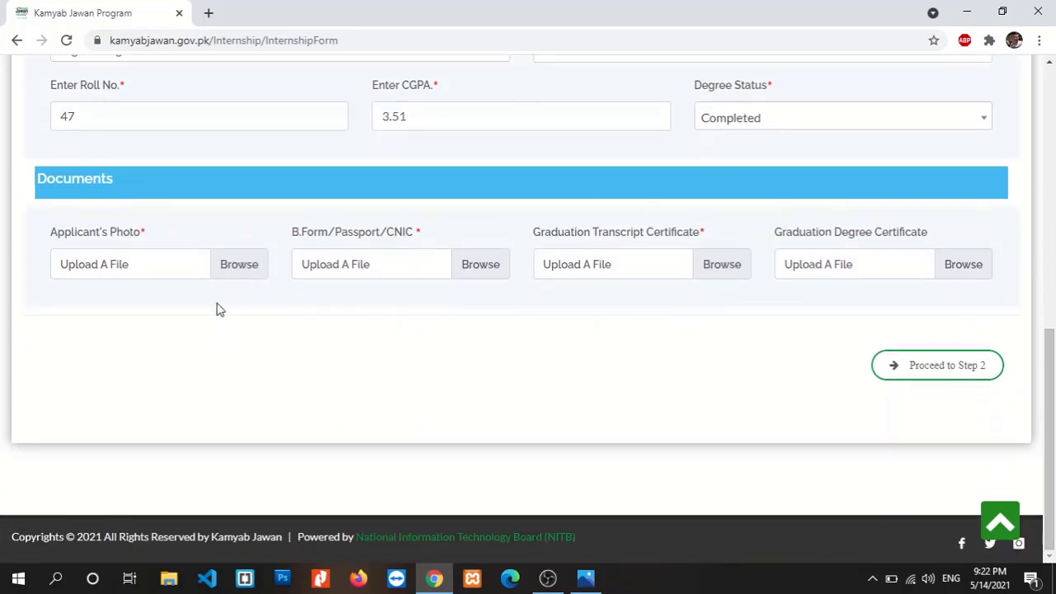
Attach the applicant's photo from the E: drive's Documents folder
click(243, 273)
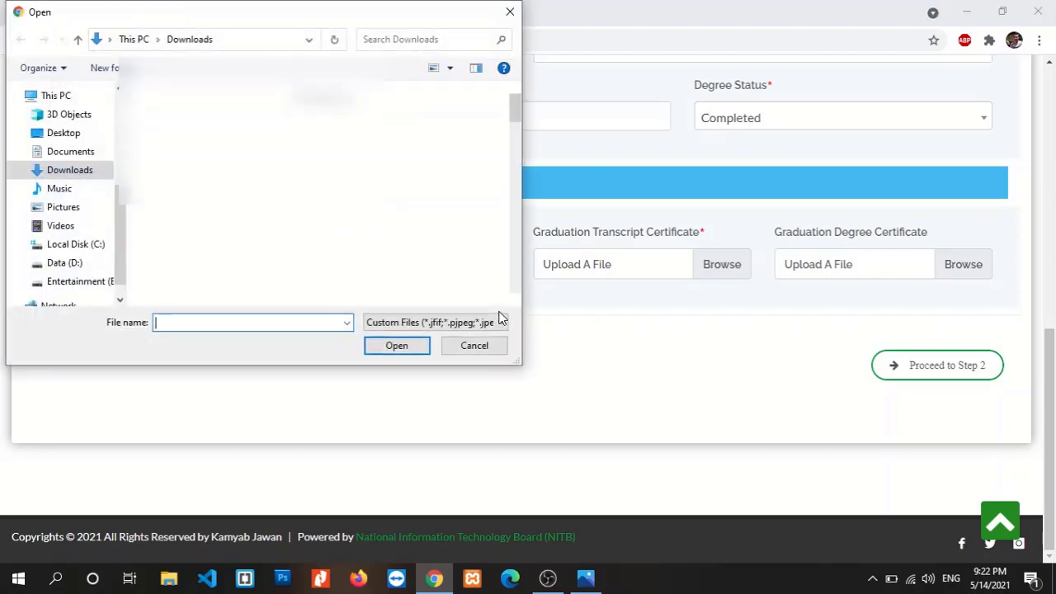
drag(515, 103, 517, 131)
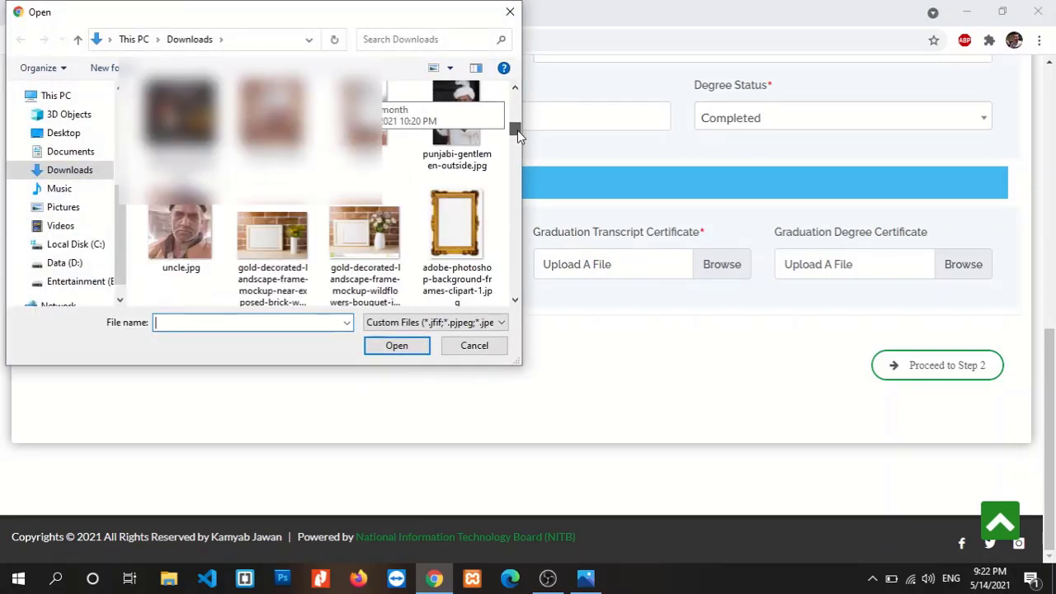
click(65, 281)
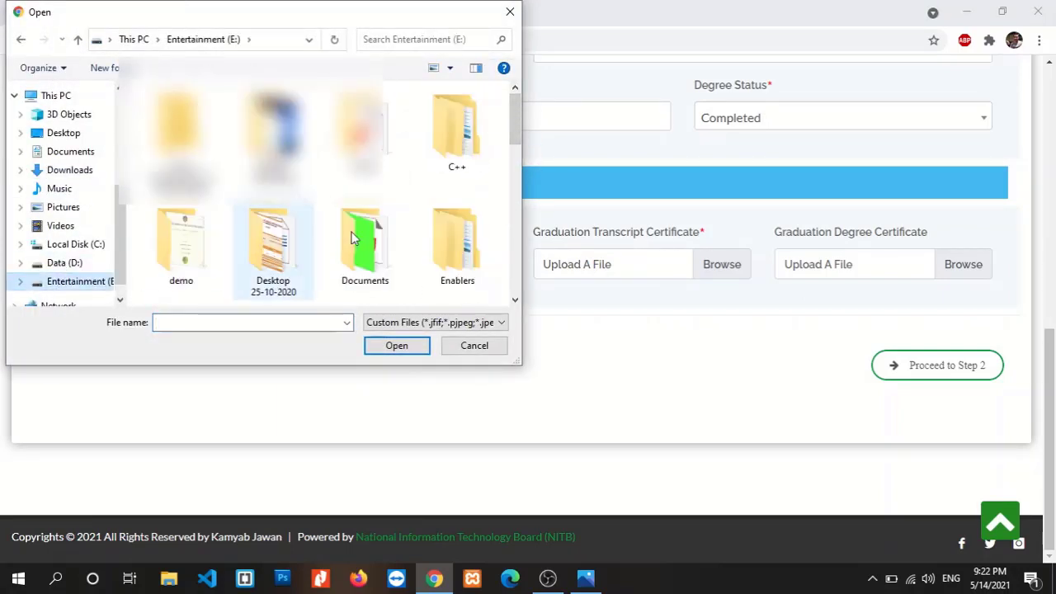
drag(511, 141, 516, 267)
double_click(382, 183)
click(213, 268)
click(410, 352)
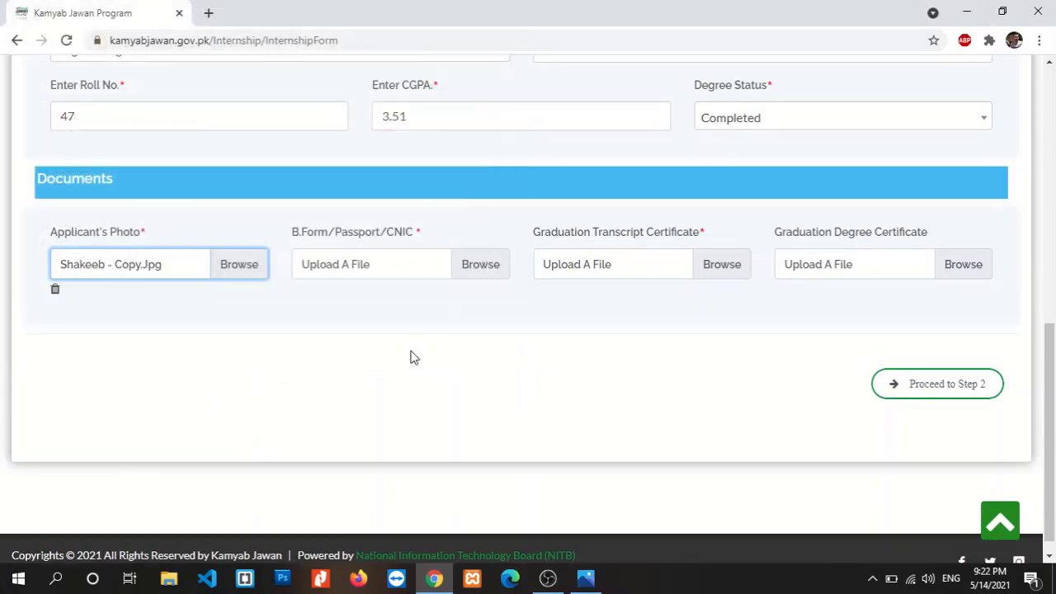
Attach green-1.jpg from the Size Reduced folder as the B.Form/Passport/CNIC document
click(489, 271)
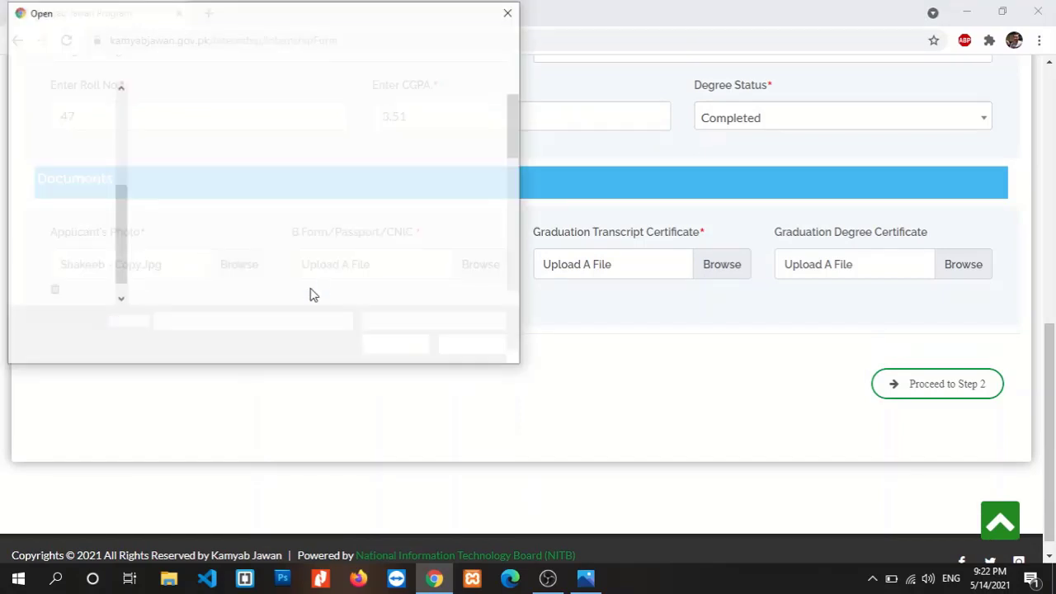
click(101, 284)
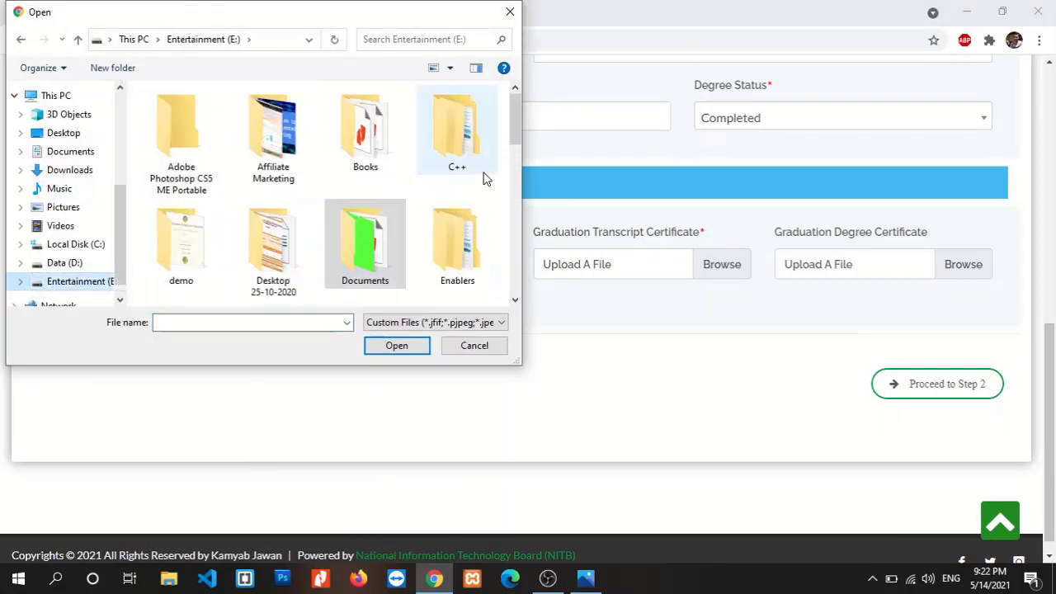
drag(516, 130, 517, 232)
double_click(190, 239)
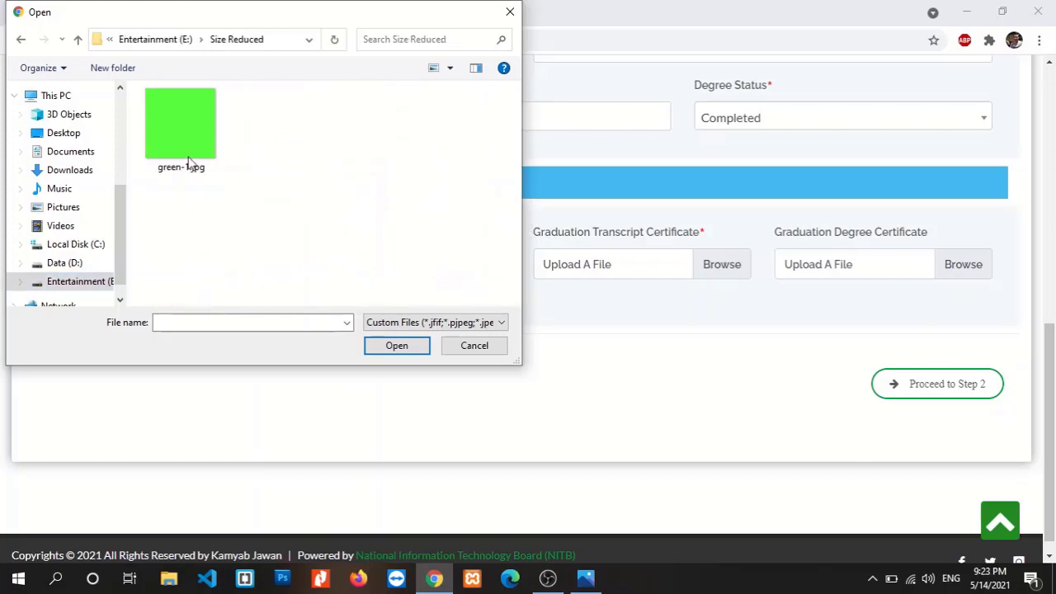
click(181, 136)
click(382, 348)
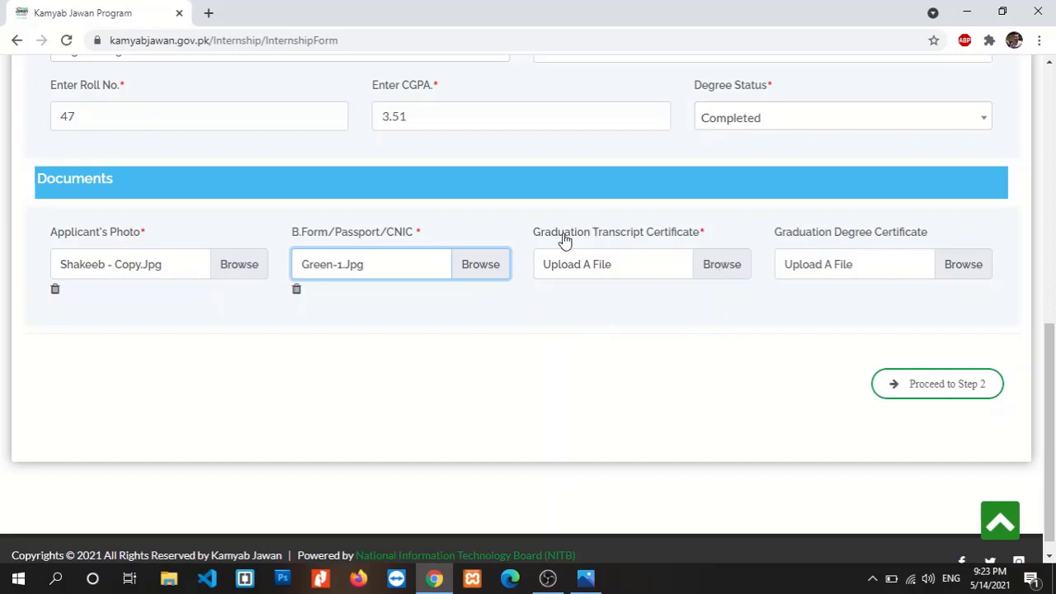
Attach green-1.jpg as the graduation transcript
click(741, 265)
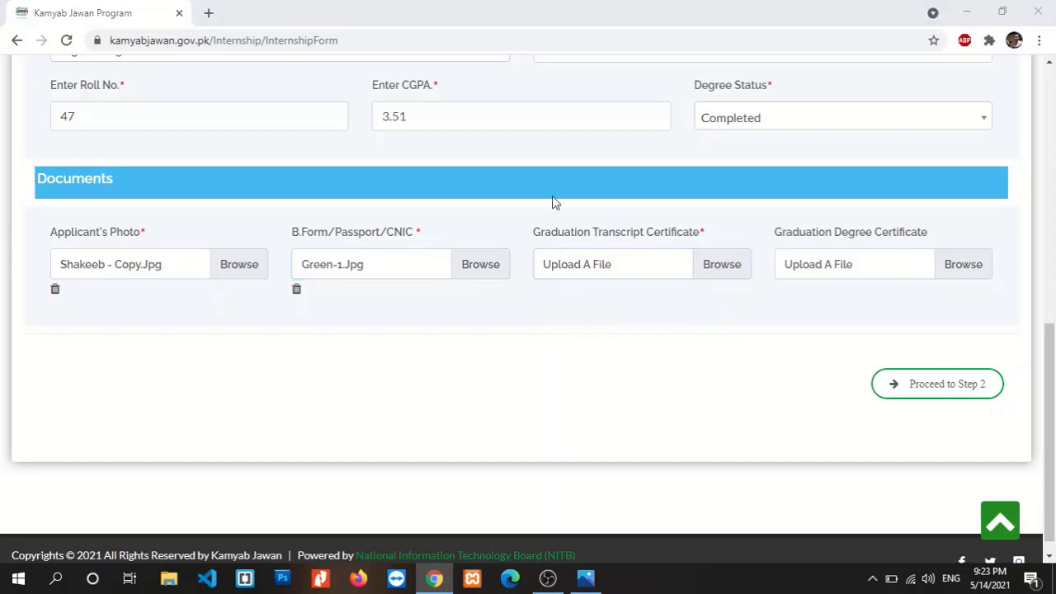
click(206, 157)
click(395, 345)
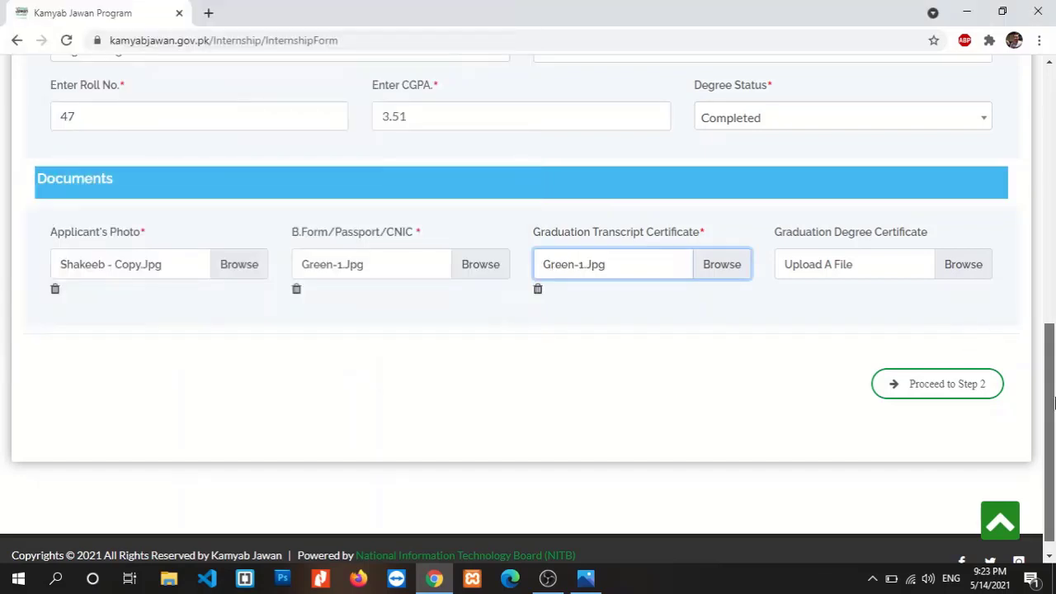
scroll(990, 340, down, 1)
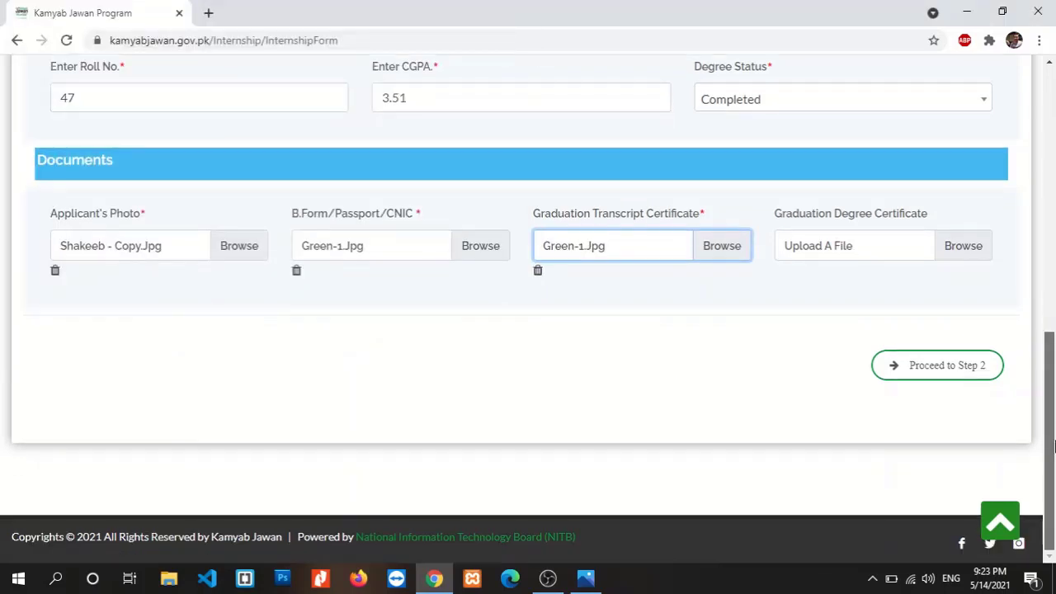
Proceed to Step 2, agree to the terms and conditions, and submit the application
click(931, 381)
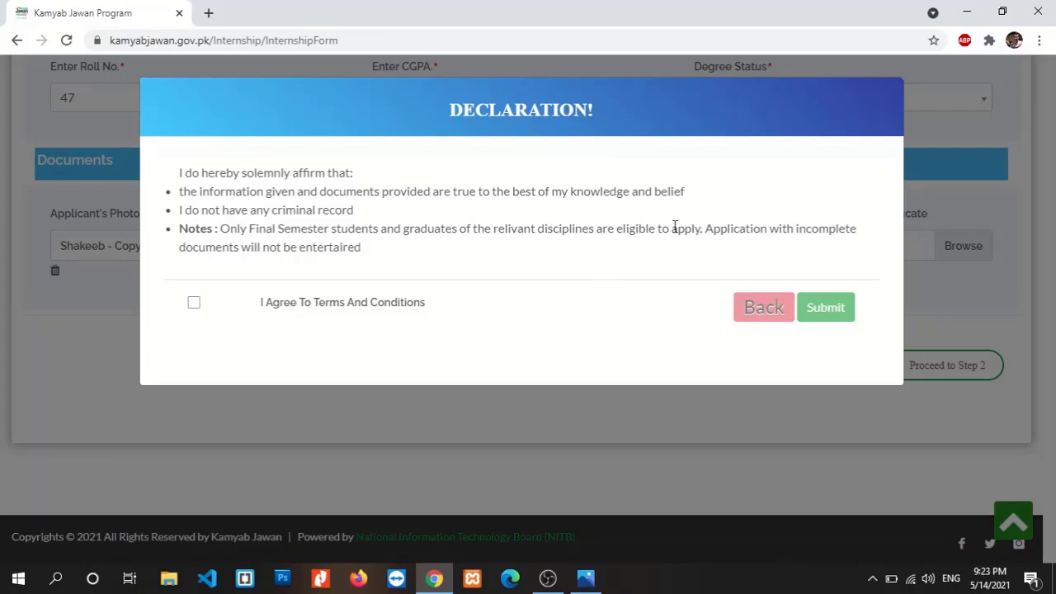
click(194, 303)
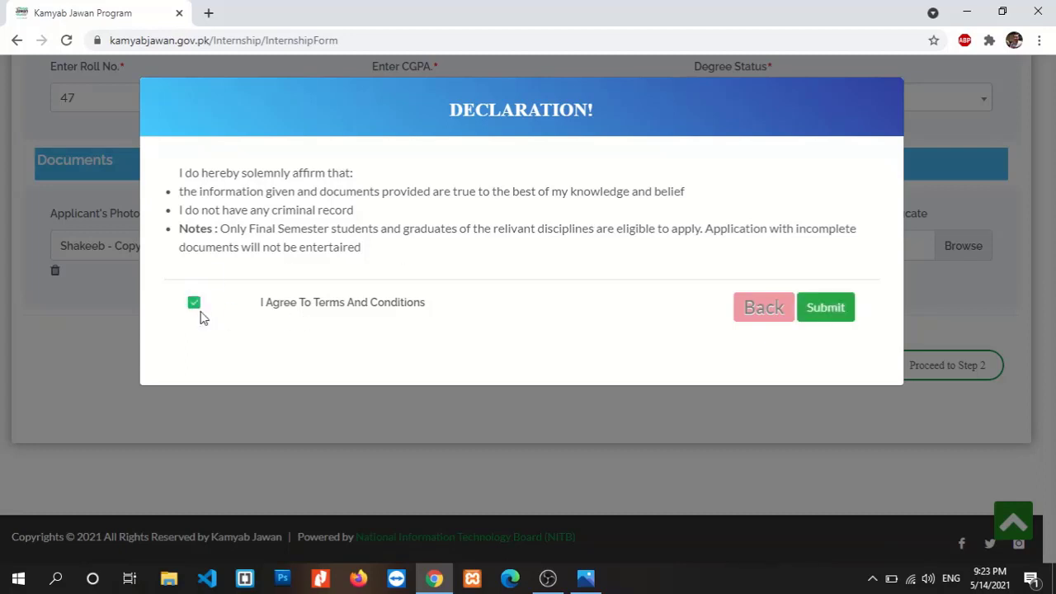
click(830, 319)
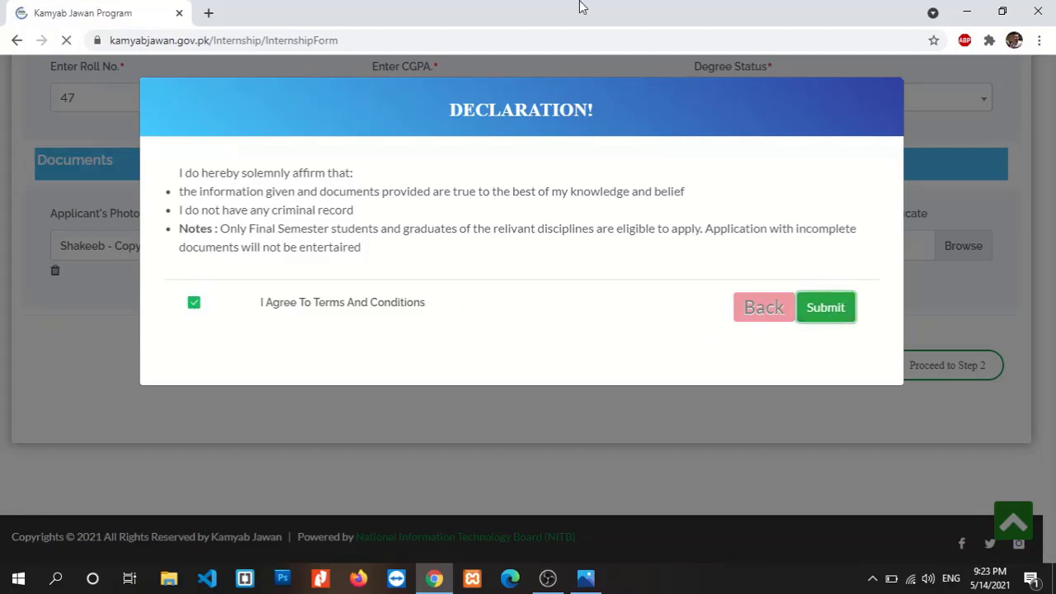